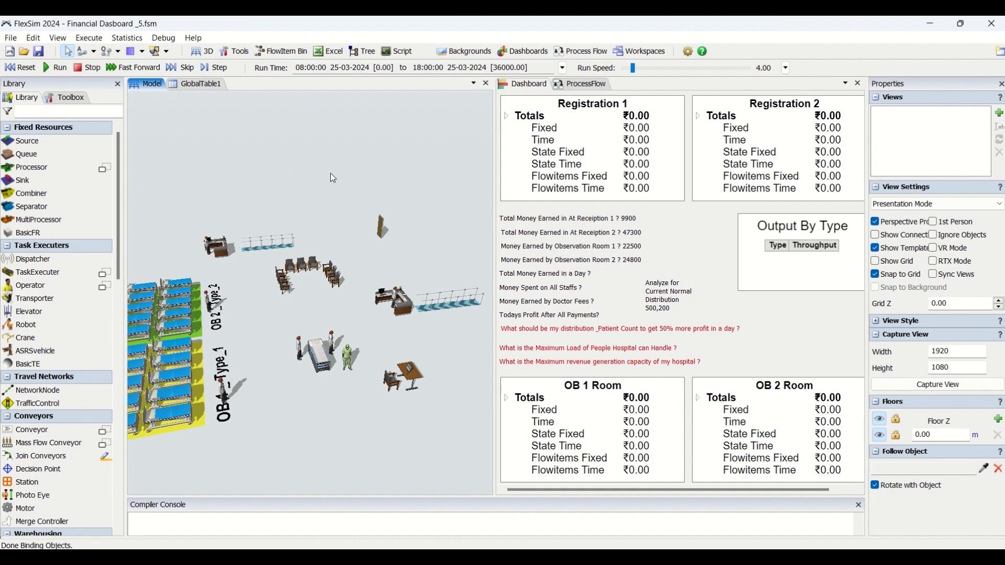
Examine the dashboard's questions on money earned at the receptions and observation rooms and money spent on staff
click(548, 273)
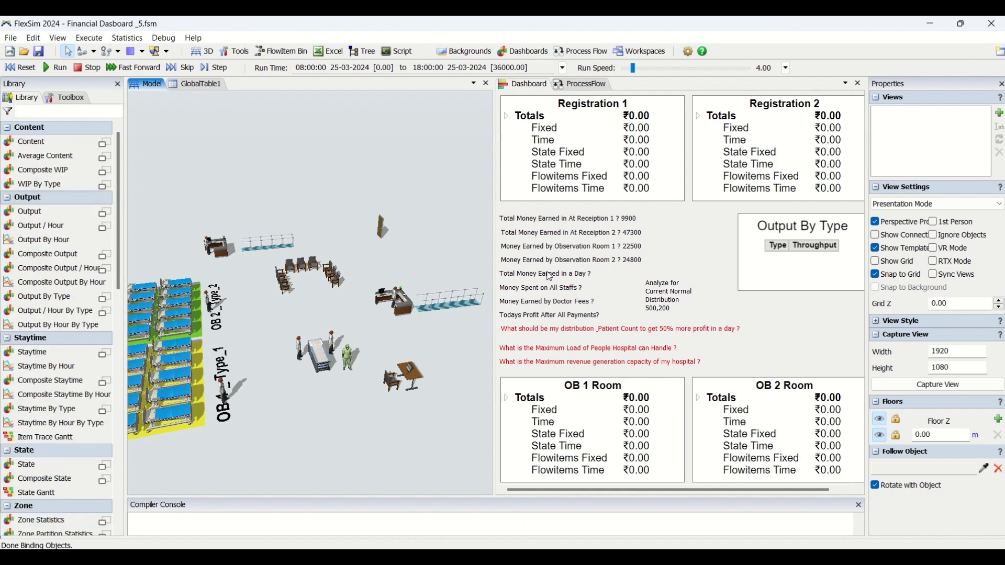
click(550, 291)
click(441, 259)
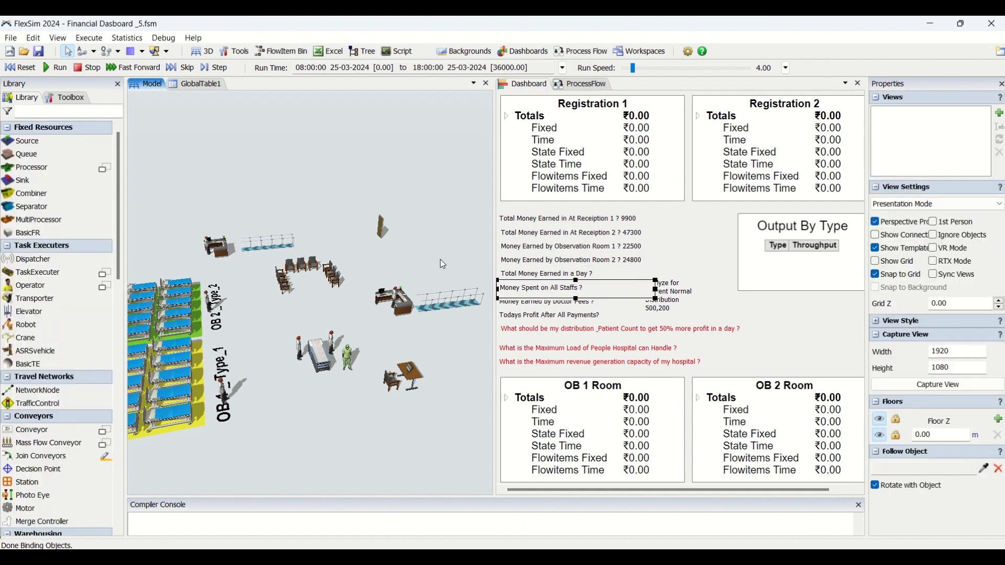
click(587, 266)
click(449, 245)
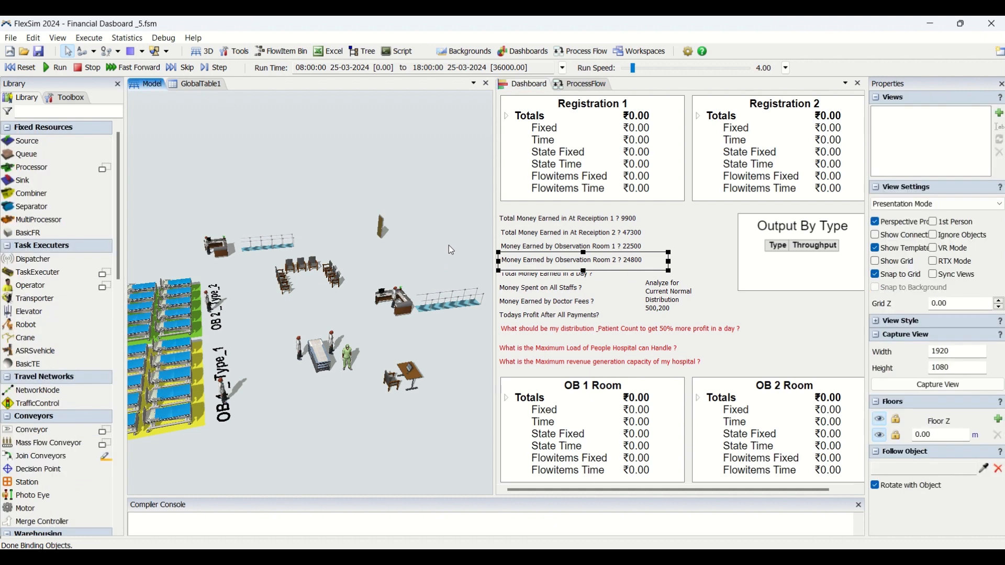
click(575, 233)
click(438, 224)
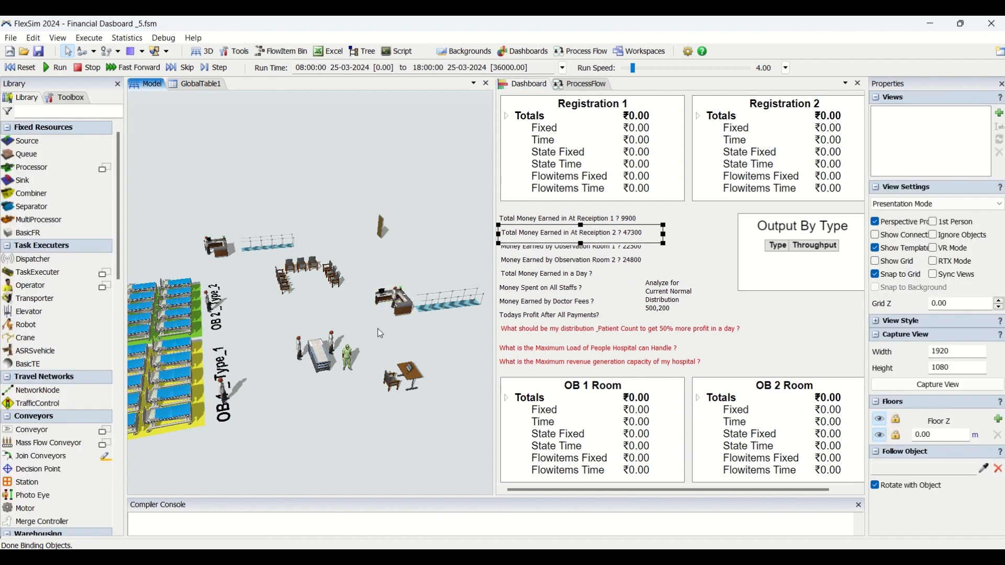
mouse_move(378, 329)
right_down()
mouse_move(385, 336)
mouse_move(396, 322)
right_up()
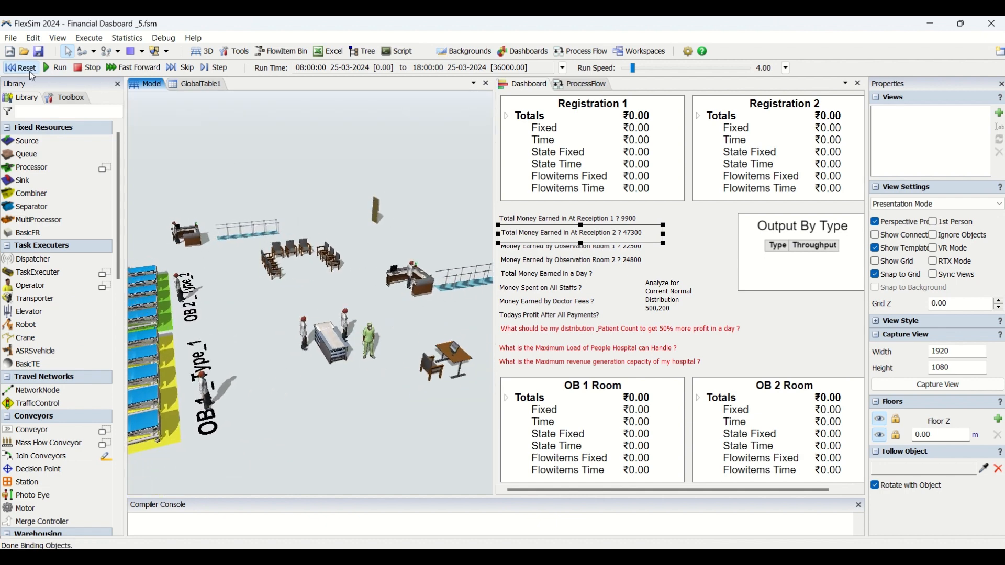
Run the hospital simulation briefly and stop it, checking the reception earnings labels and the Output By Type table
click(59, 69)
click(608, 241)
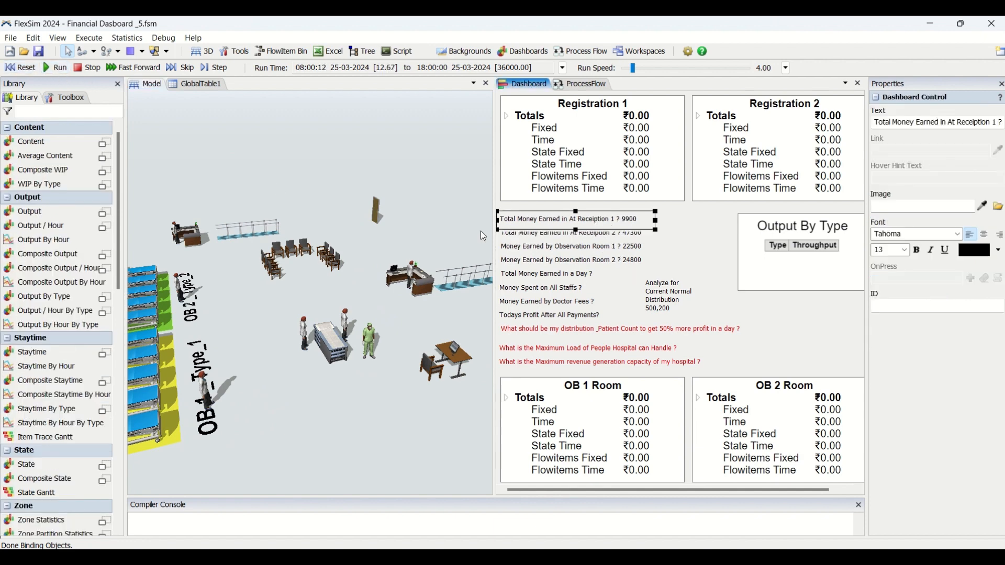
click(480, 231)
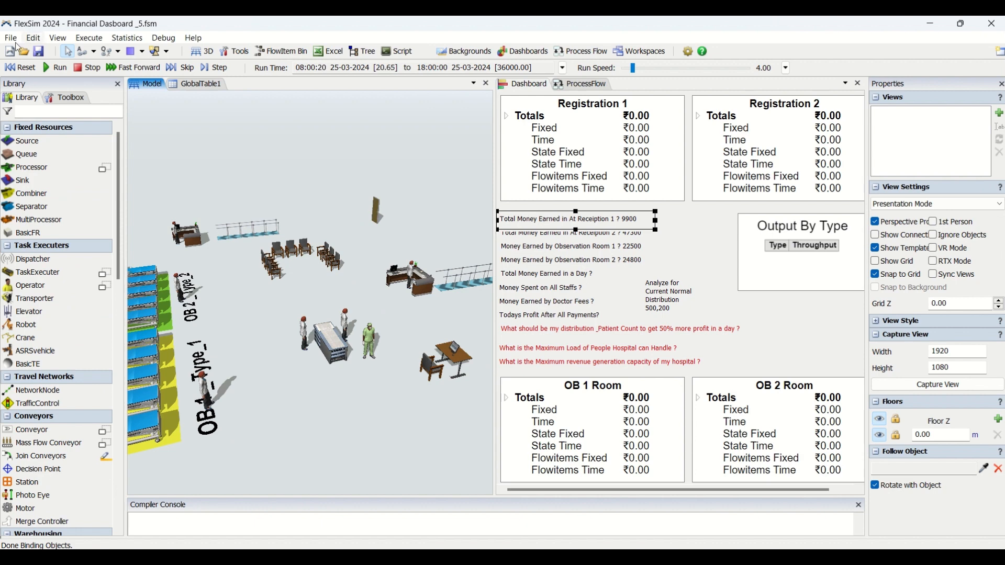
click(743, 254)
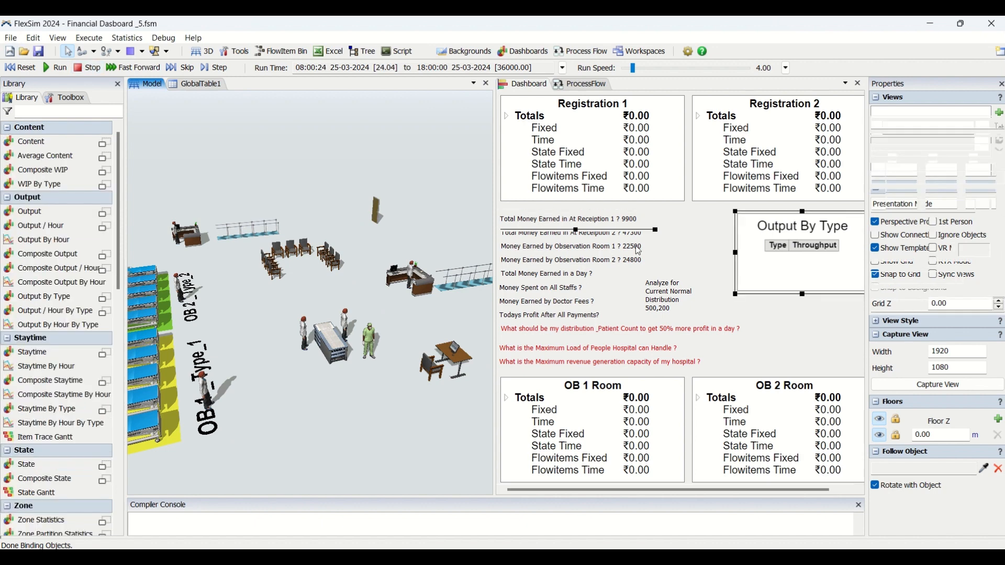
click(618, 238)
click(733, 229)
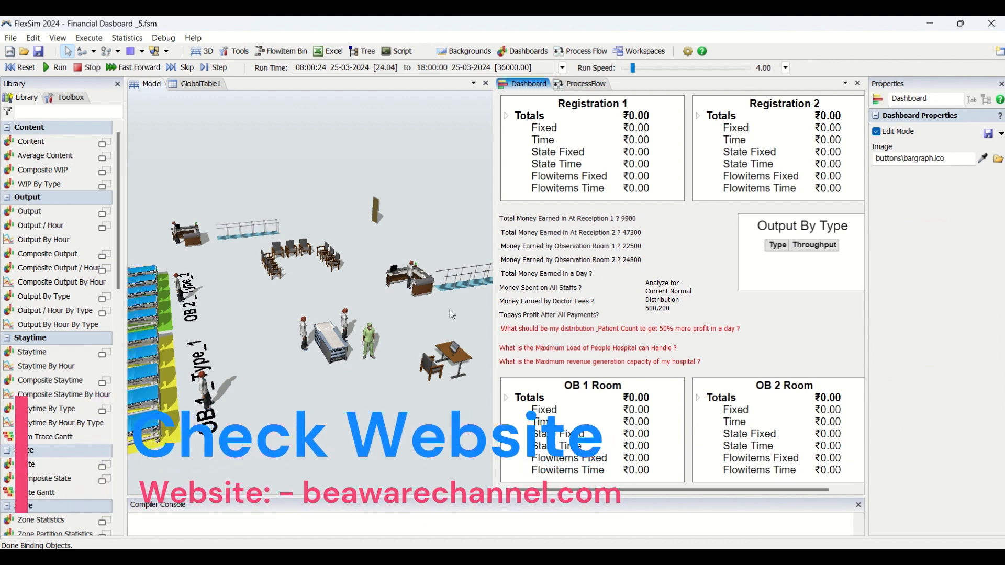
Examine the dashboard questions about total money earned in a day and money spent on all staff
click(531, 283)
click(529, 295)
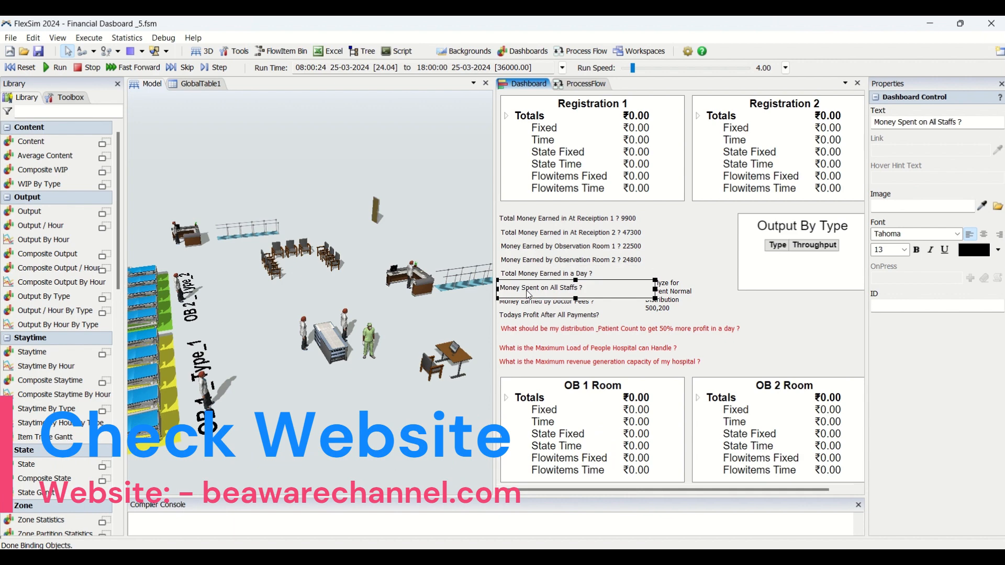
click(529, 277)
click(437, 315)
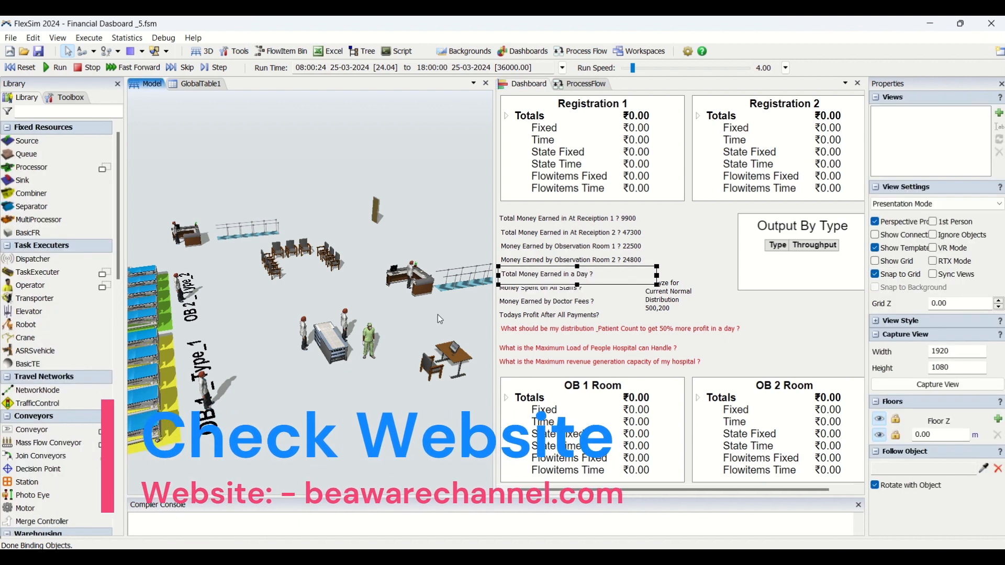
click(717, 255)
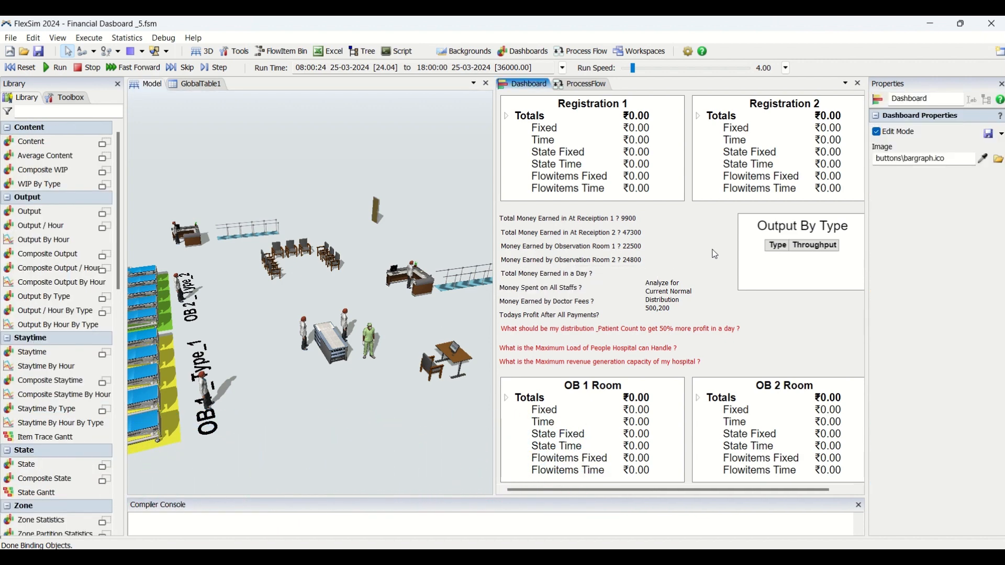
click(557, 279)
click(670, 238)
click(422, 177)
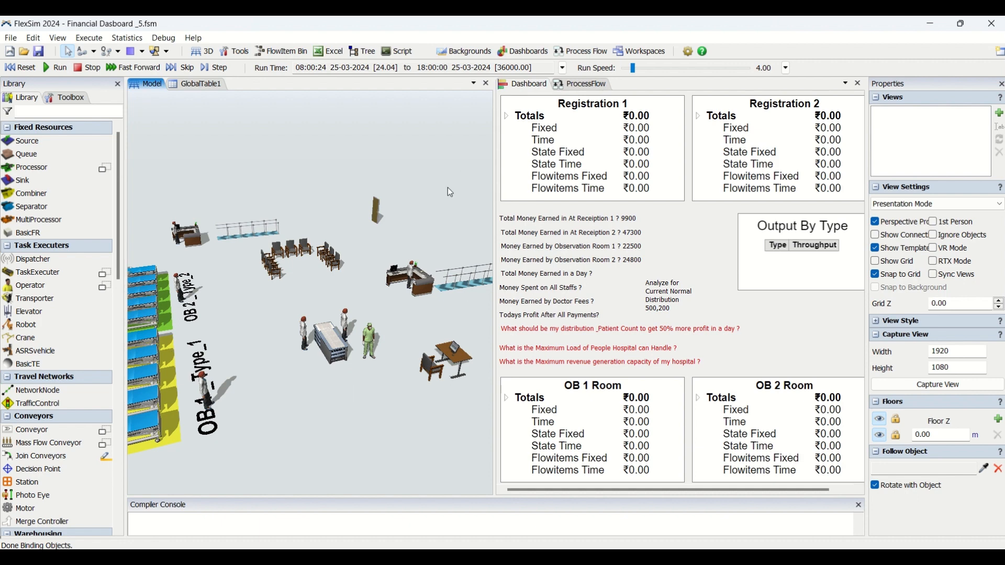
Examine which objects the Registration 1, Registration 2, Output By Type and OB 1 Room widgets track
click(600, 122)
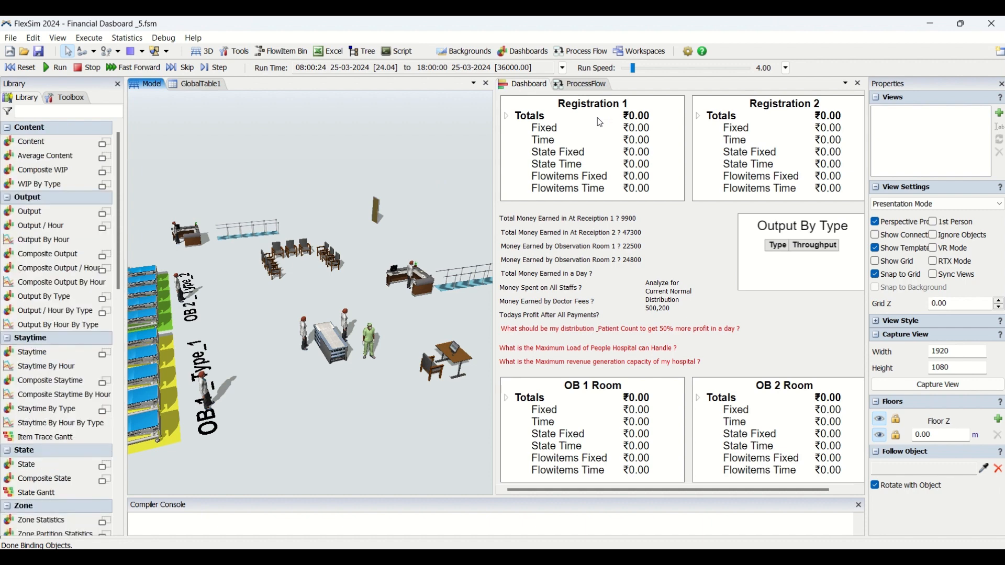
click(779, 110)
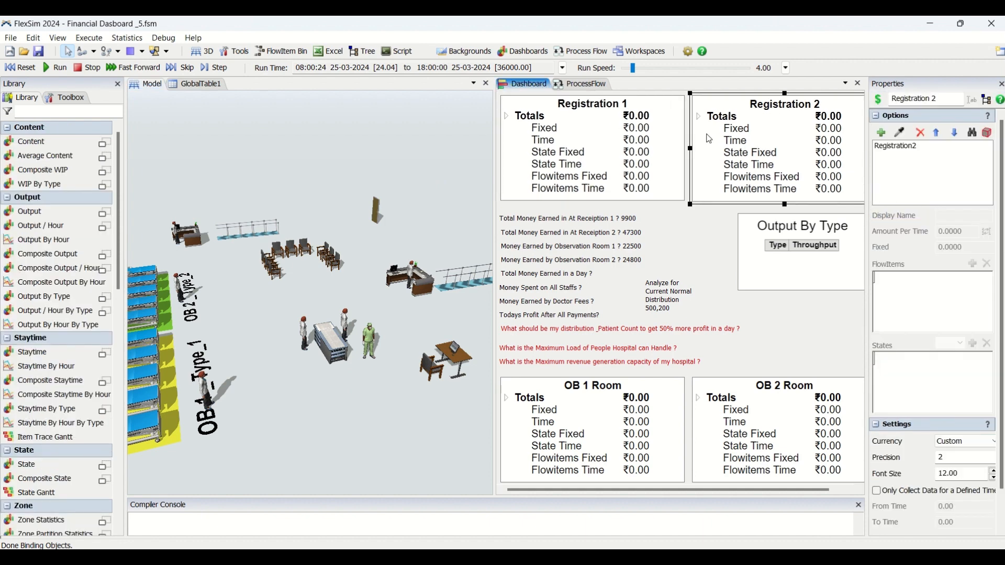
click(667, 127)
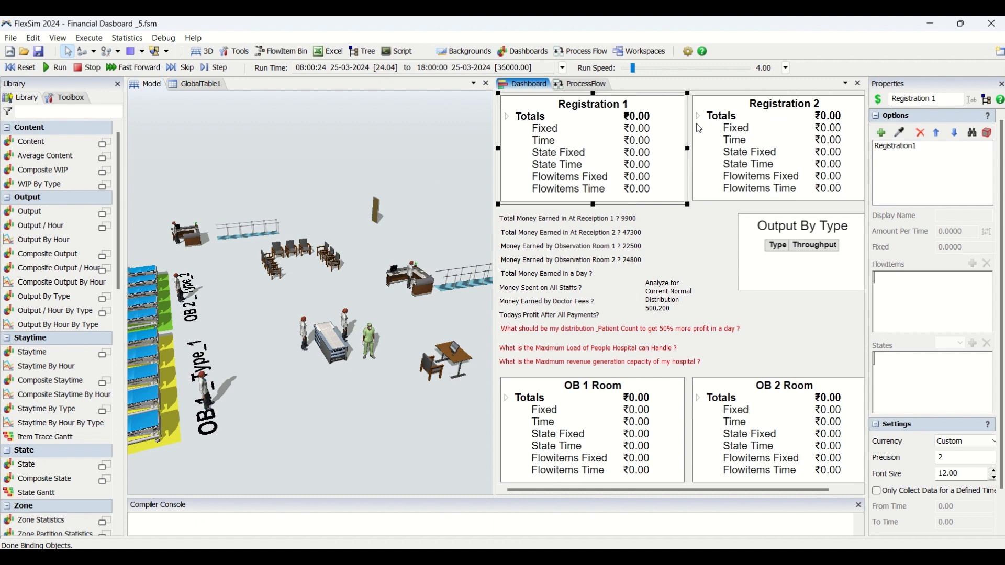
click(766, 123)
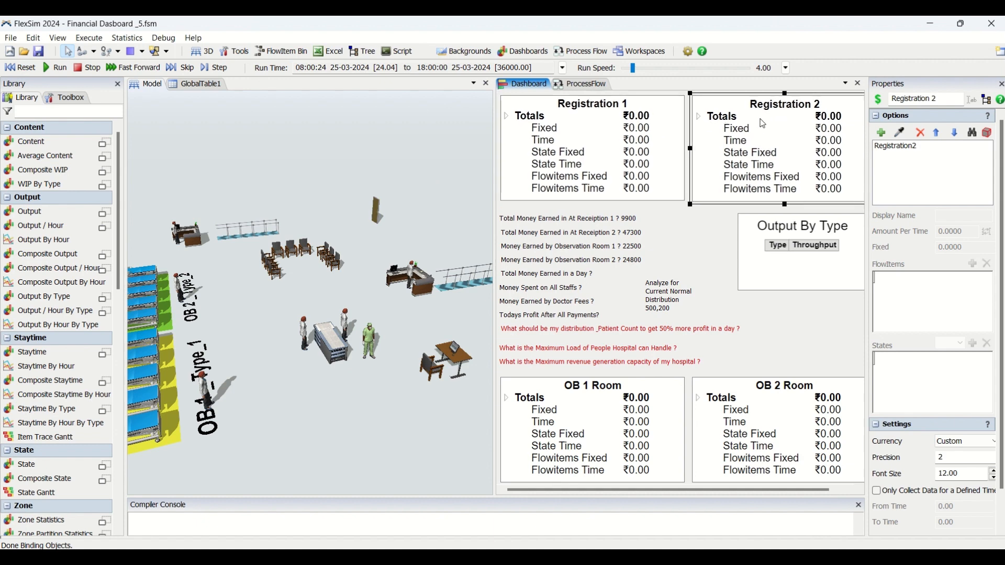
click(672, 127)
click(778, 129)
click(658, 119)
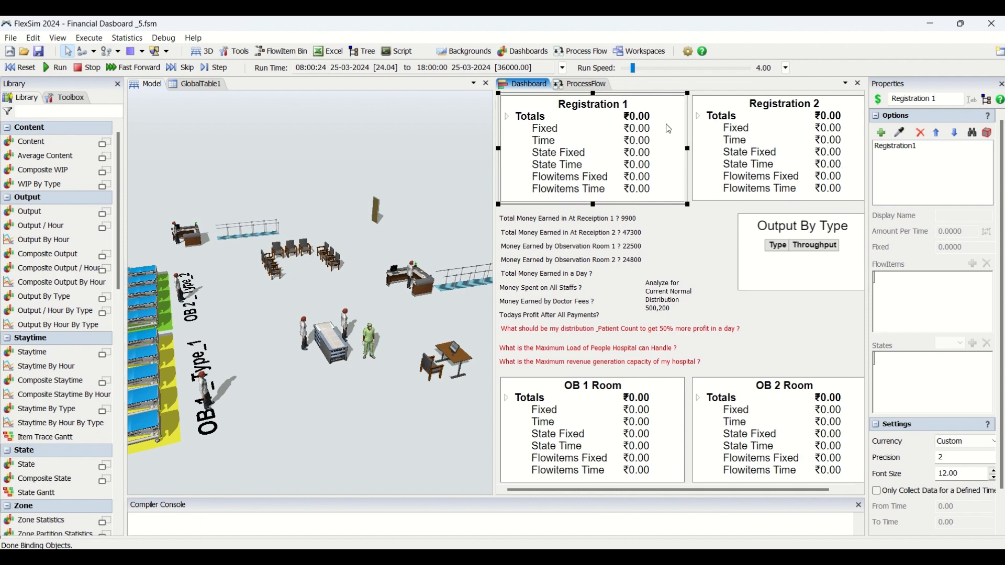
click(788, 154)
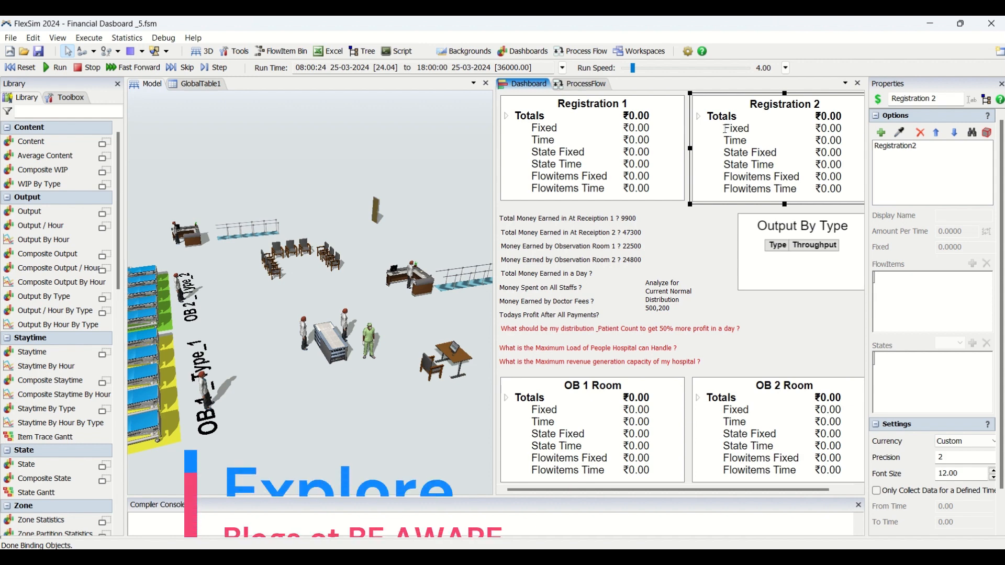
click(768, 303)
click(781, 292)
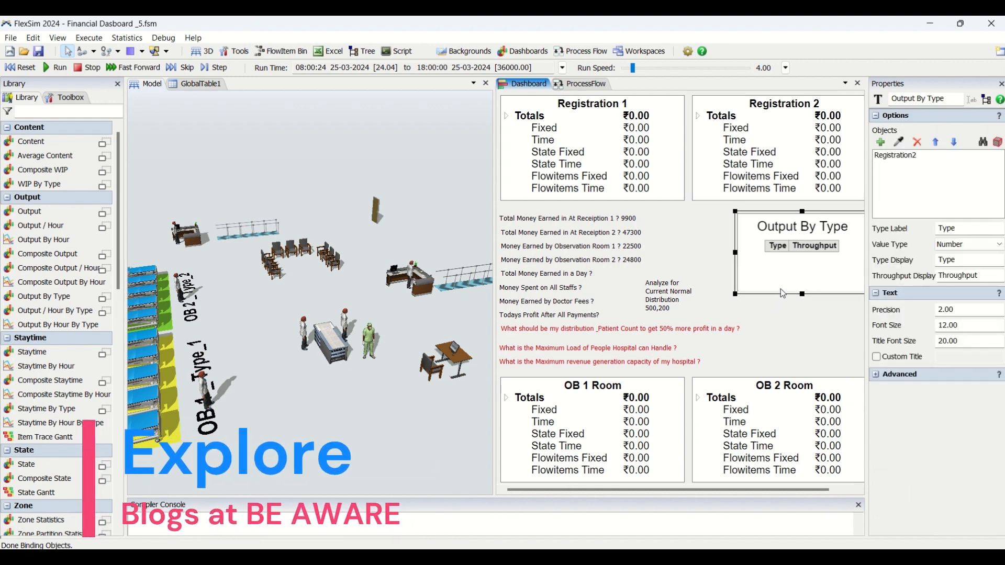
click(608, 402)
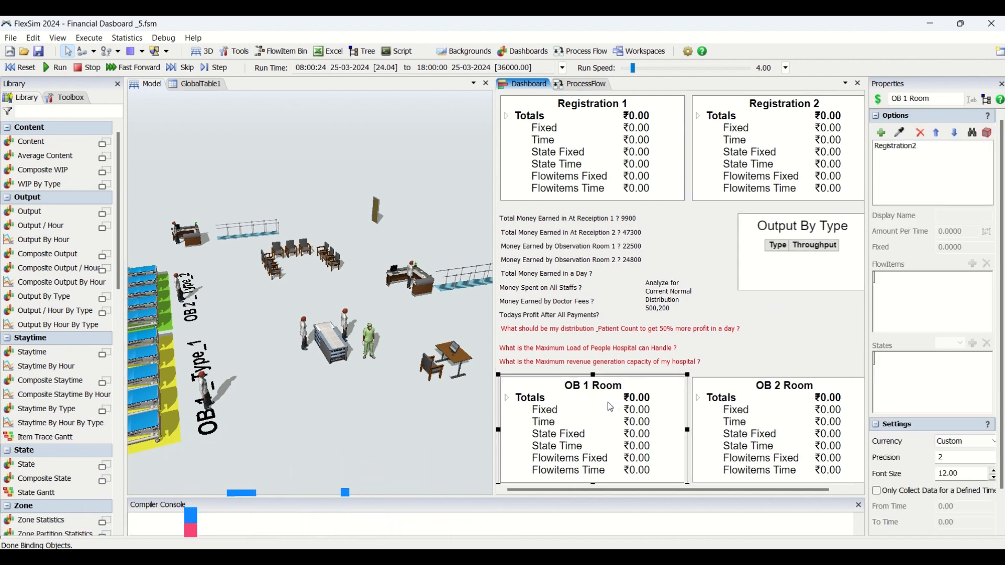
Add the Registration1 desk from the model to the Registration 2 financial widget and place it first in the object list
click(762, 151)
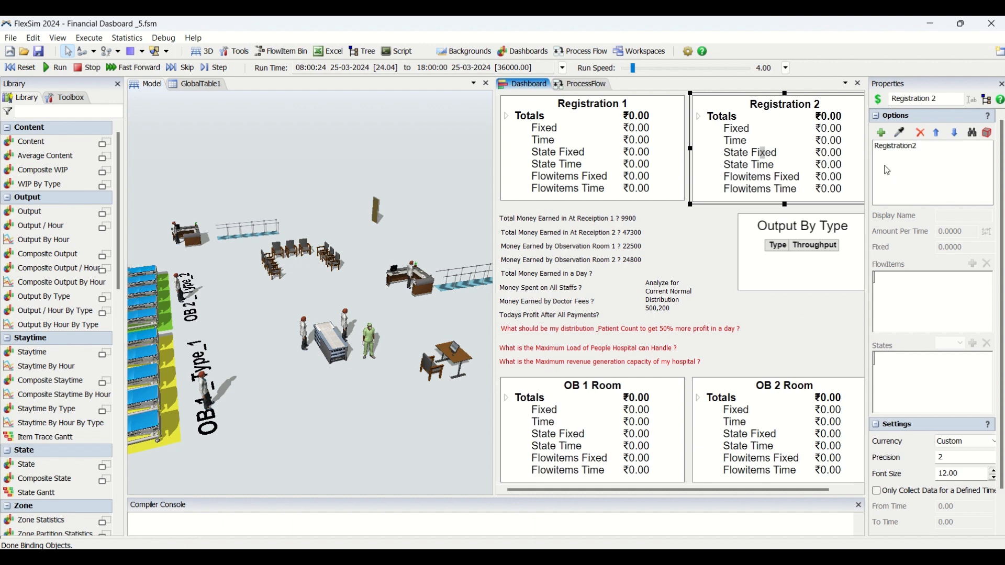
click(903, 134)
click(414, 283)
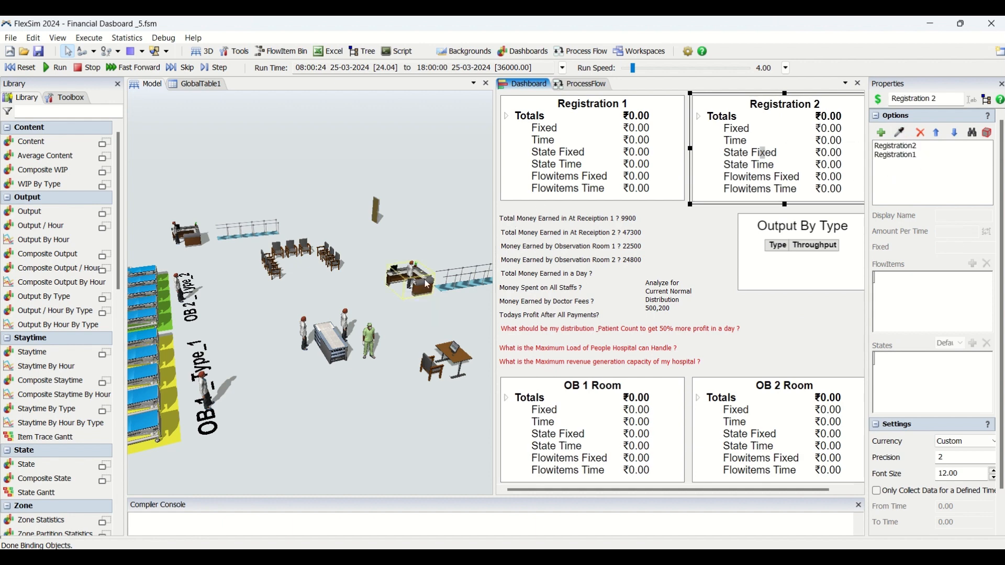
click(913, 155)
click(936, 133)
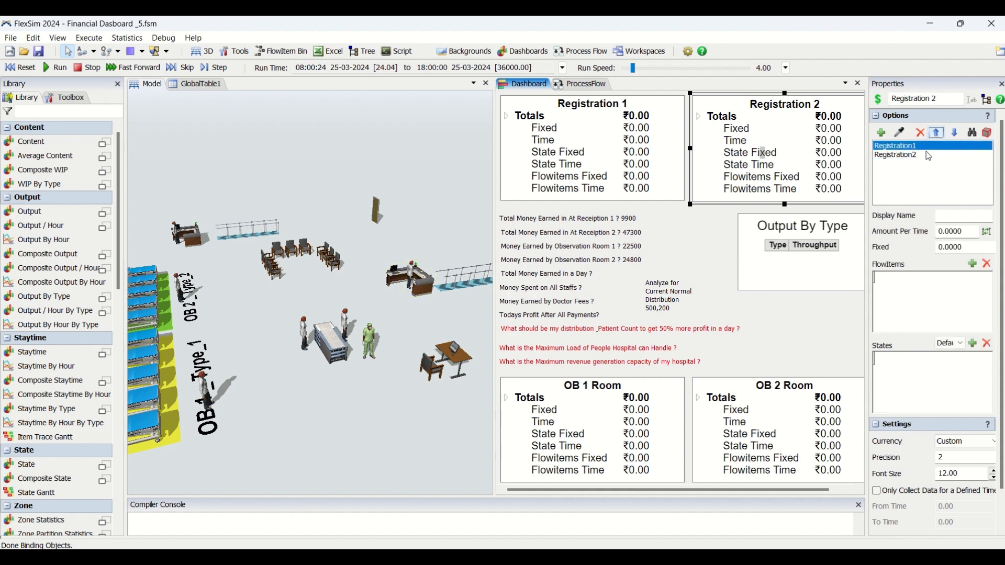
Widen the properties area and review the Type labels, values and amounts per entry of Registration2 in the Registration 2 widget
click(920, 156)
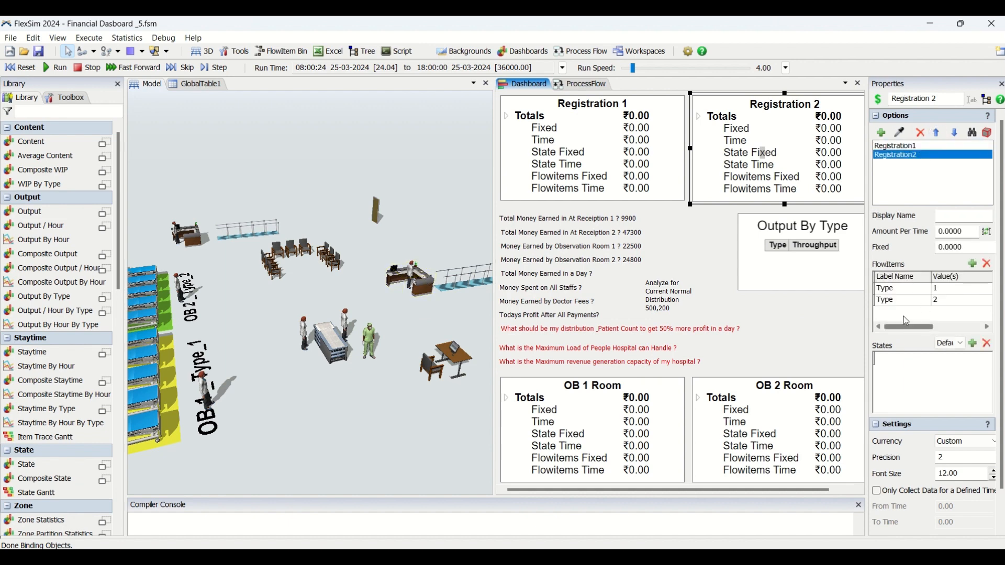
drag(868, 297, 818, 297)
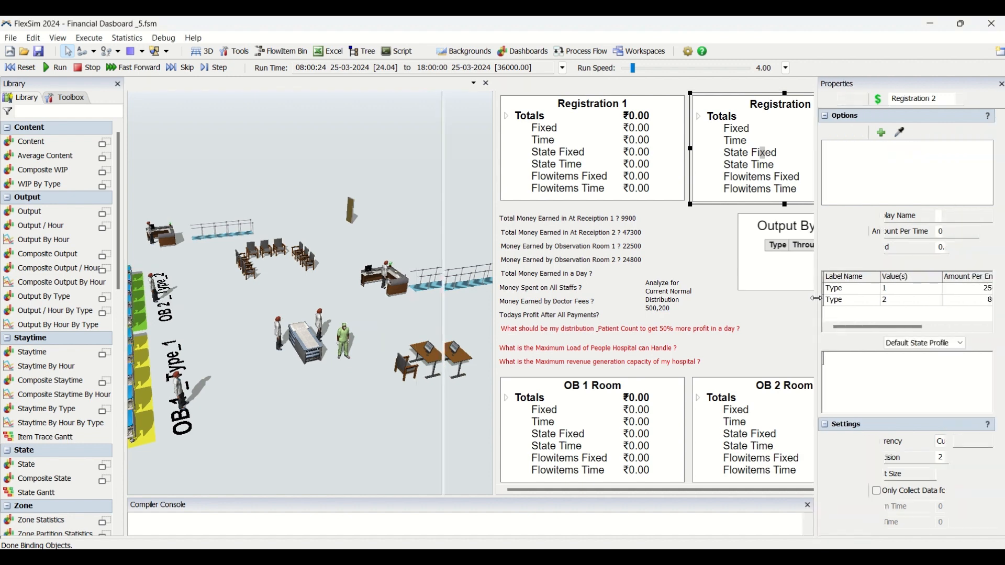
click(861, 293)
click(895, 291)
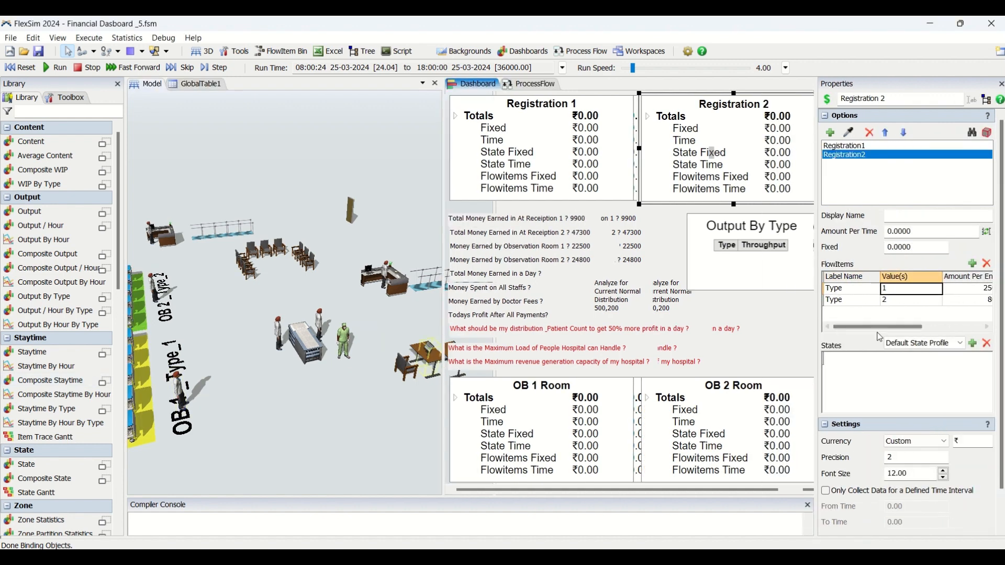
drag(880, 327, 910, 327)
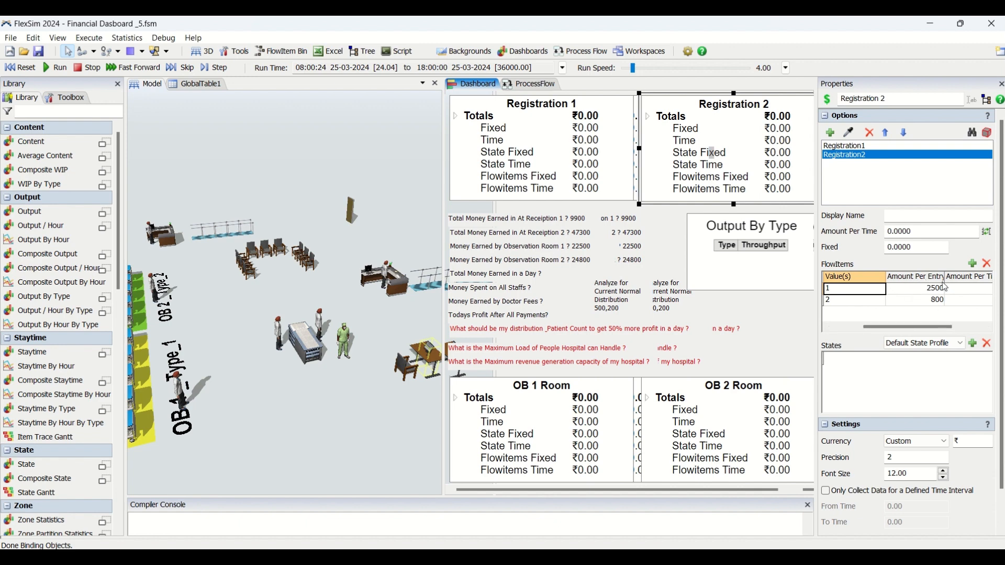
drag(930, 327, 870, 329)
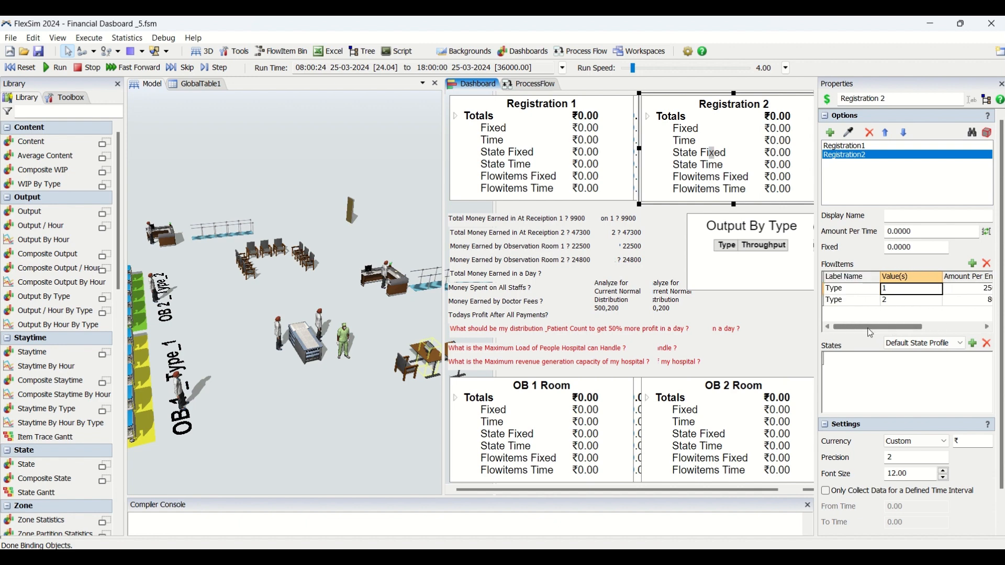
Copy the complete Type flowitem row of Registration1 from the Registration 1 financial widget
click(860, 147)
click(562, 162)
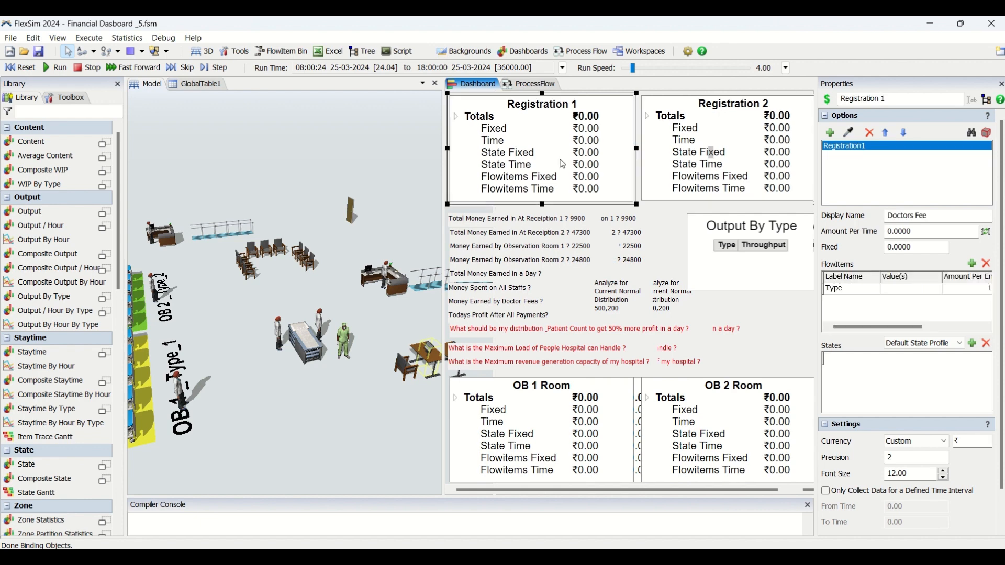
click(859, 291)
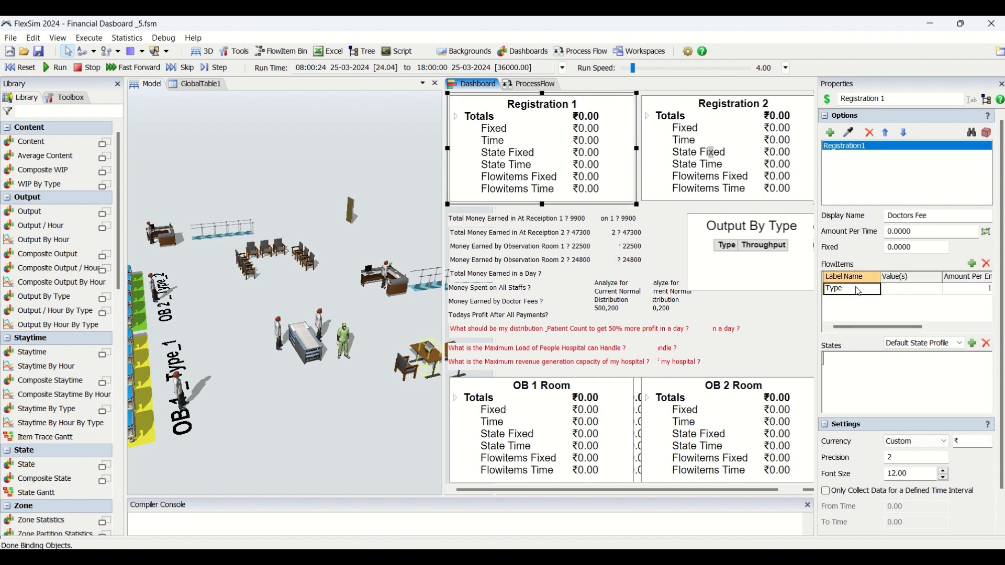
click(851, 279)
drag(855, 289, 999, 296)
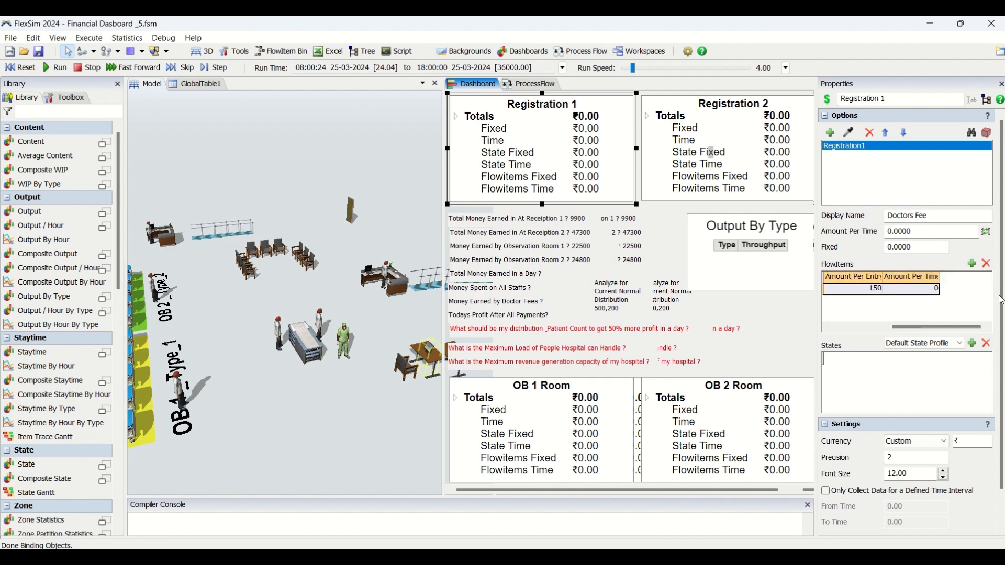
Add a flowitem entry for Registration1 in the Registration 2 widget and paste the Type row with amount per entry 150
click(744, 178)
click(972, 263)
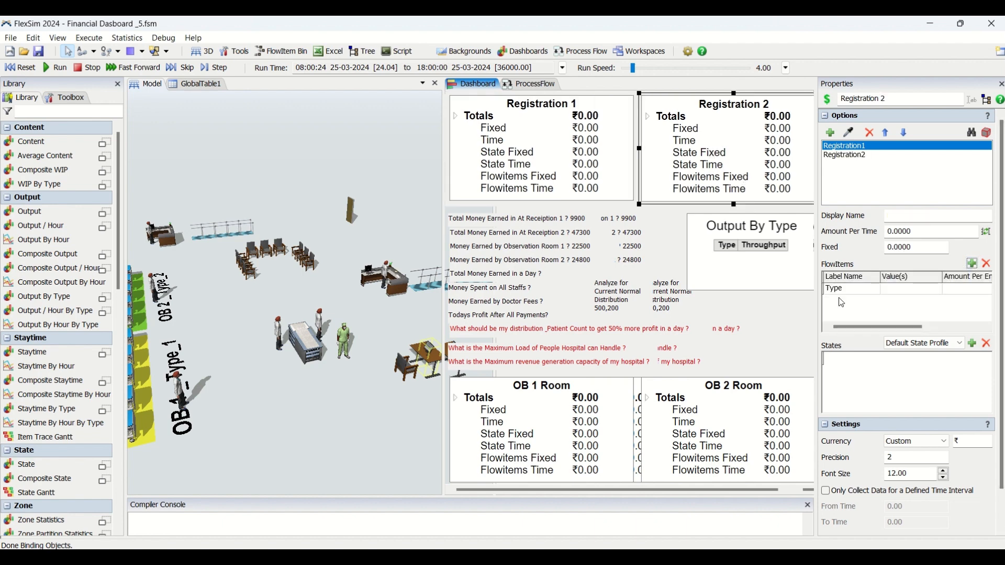
click(849, 289)
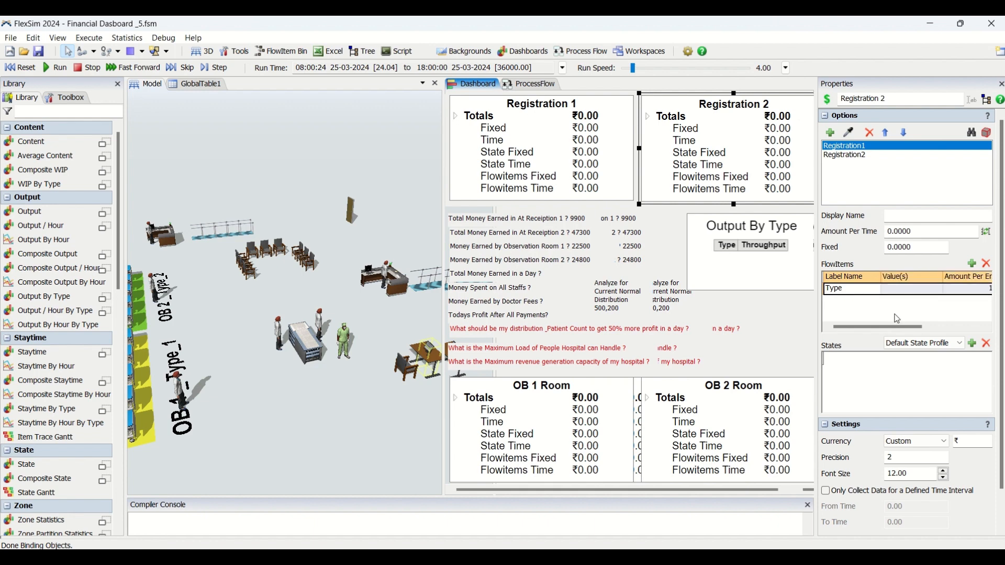
drag(897, 328, 962, 328)
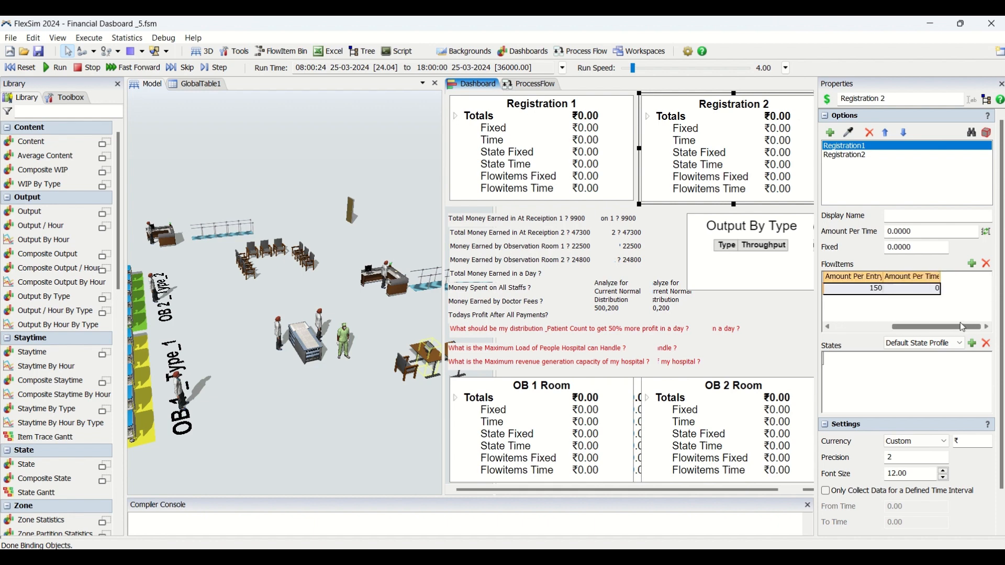
Widen the Amount Per Entry column and review the Type flowitem row of Registration1 in the Registration 2 widget
drag(884, 279, 893, 279)
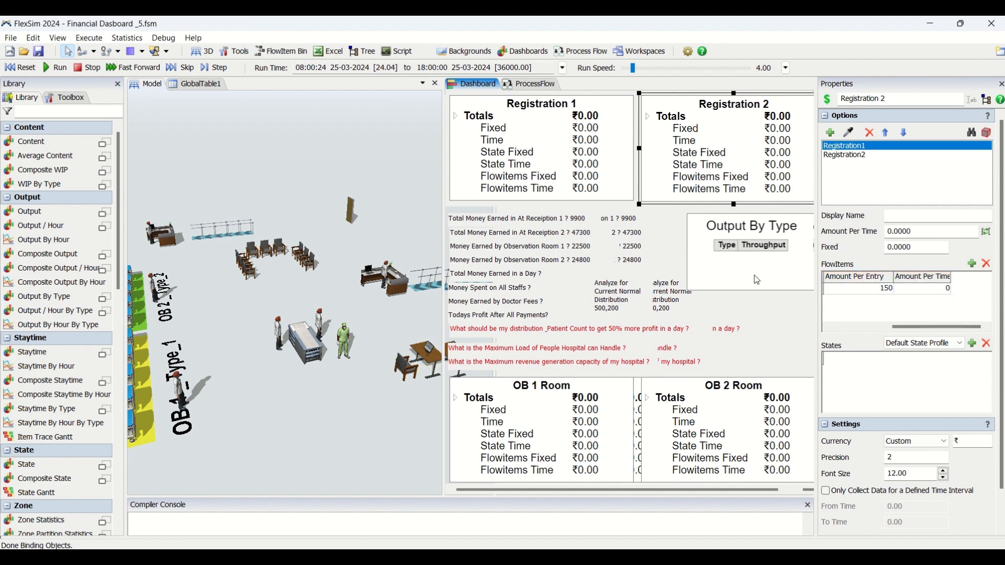
click(850, 290)
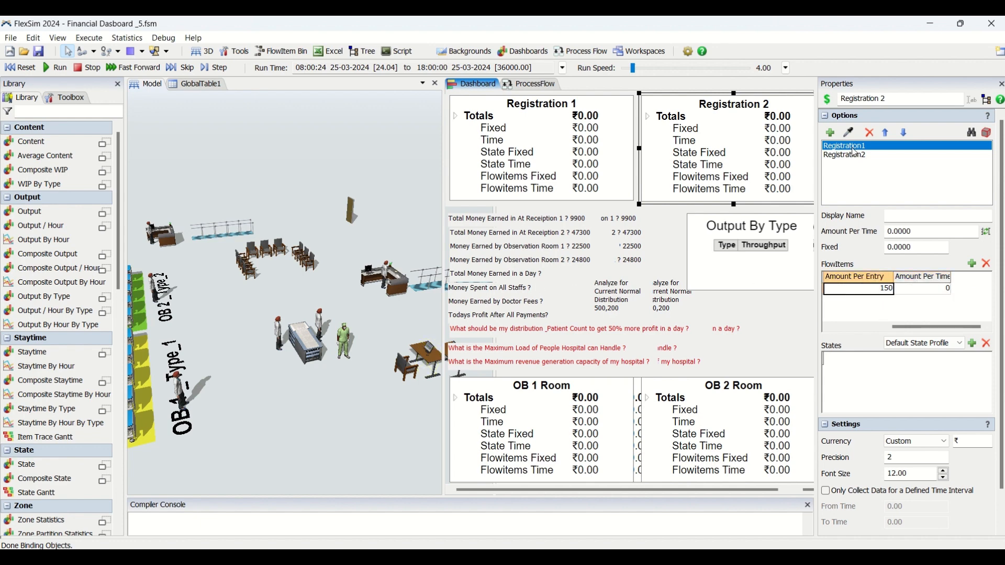
drag(924, 327, 856, 335)
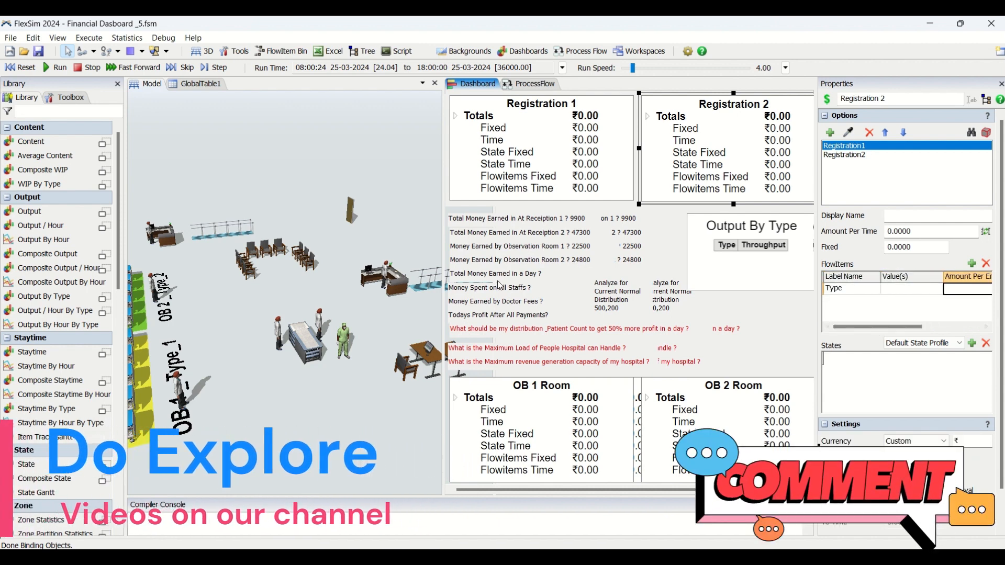
click(531, 280)
click(529, 300)
click(690, 312)
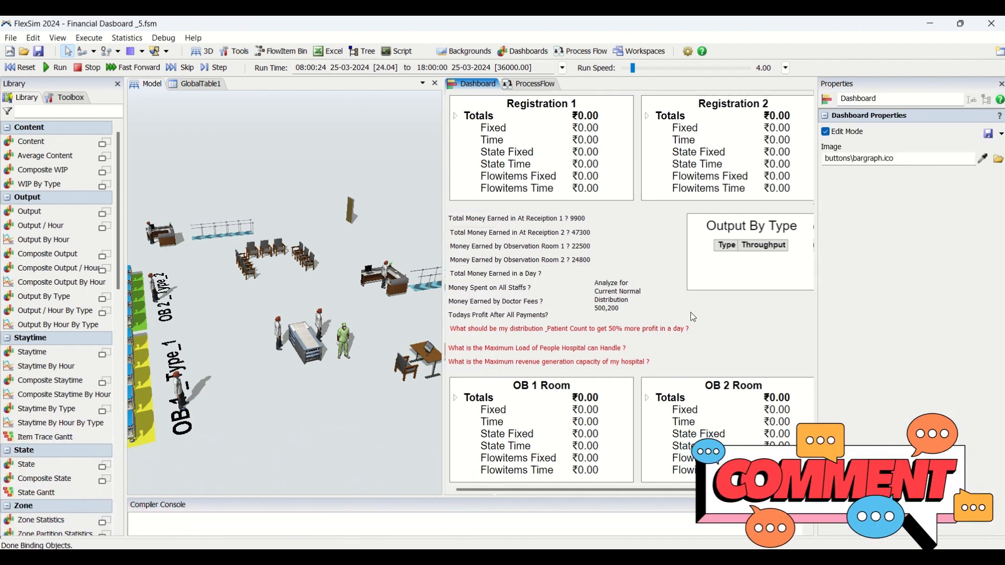
Rename the Registration 2 financial widget as Total Revenue Generated
click(730, 101)
drag(888, 98, 816, 98)
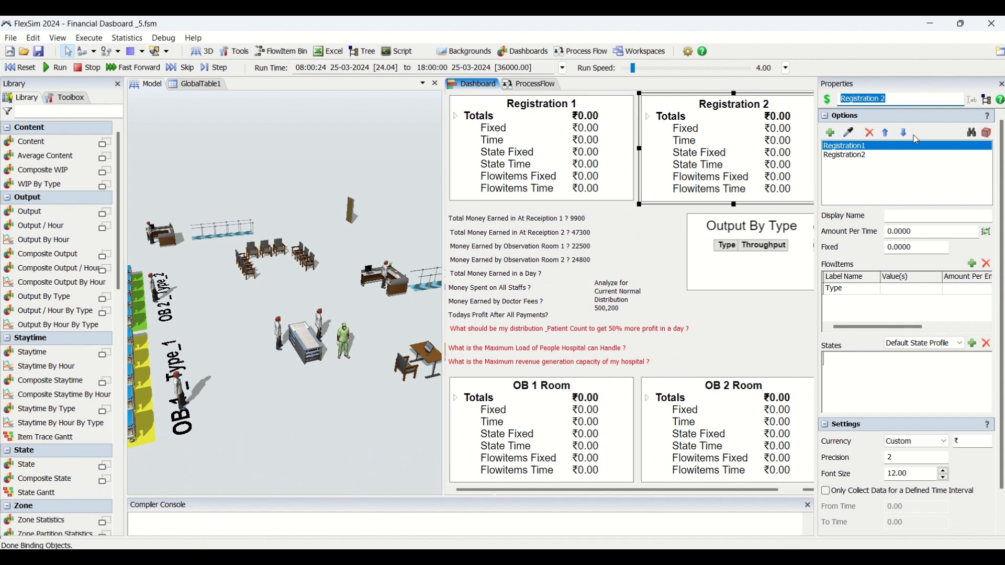
text(To)
text(tal Revenue Generated)
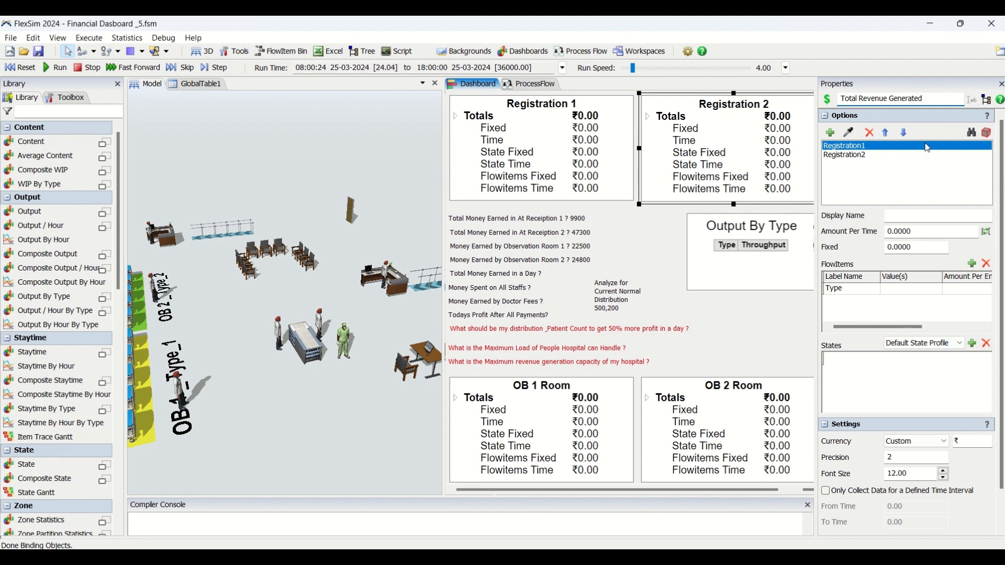
click(797, 319)
click(745, 145)
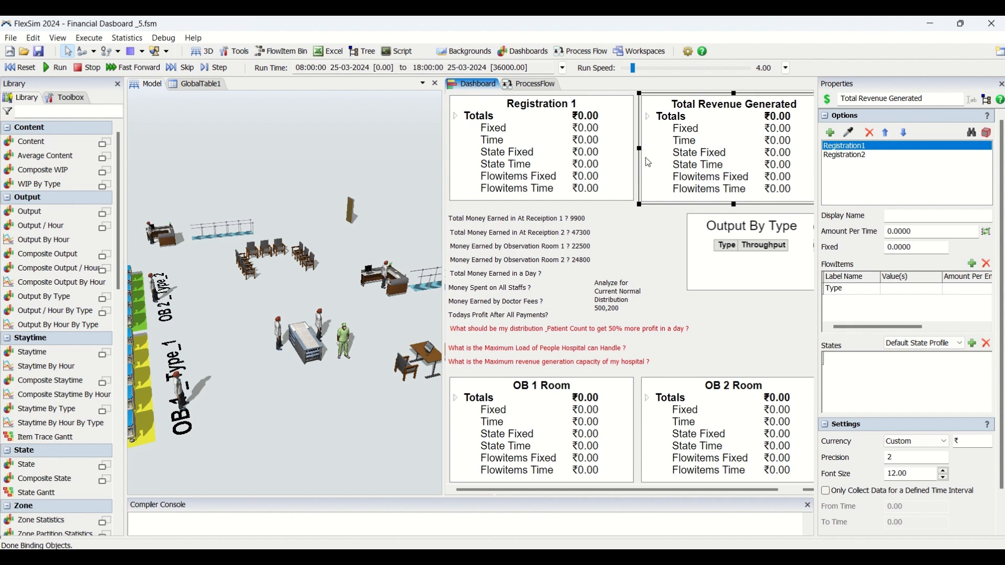
Run the model at a run speed of 5106 and watch the observation rooms in 3D alongside the financial widgets
click(57, 67)
drag(633, 68, 682, 70)
scroll(260, 405, down, 1)
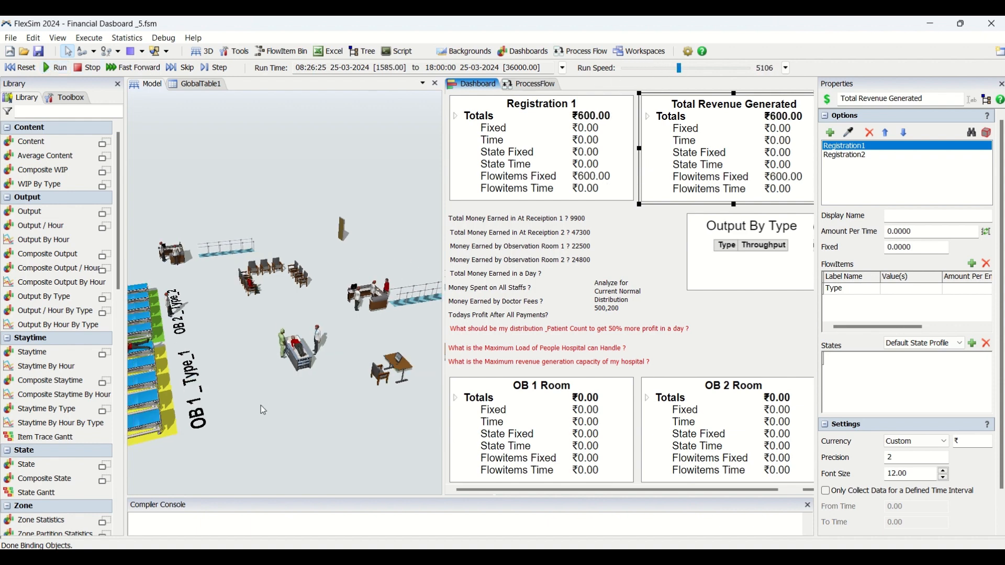
scroll(271, 409, down, 1)
drag(285, 406, 302, 374)
scroll(311, 384, up, 3)
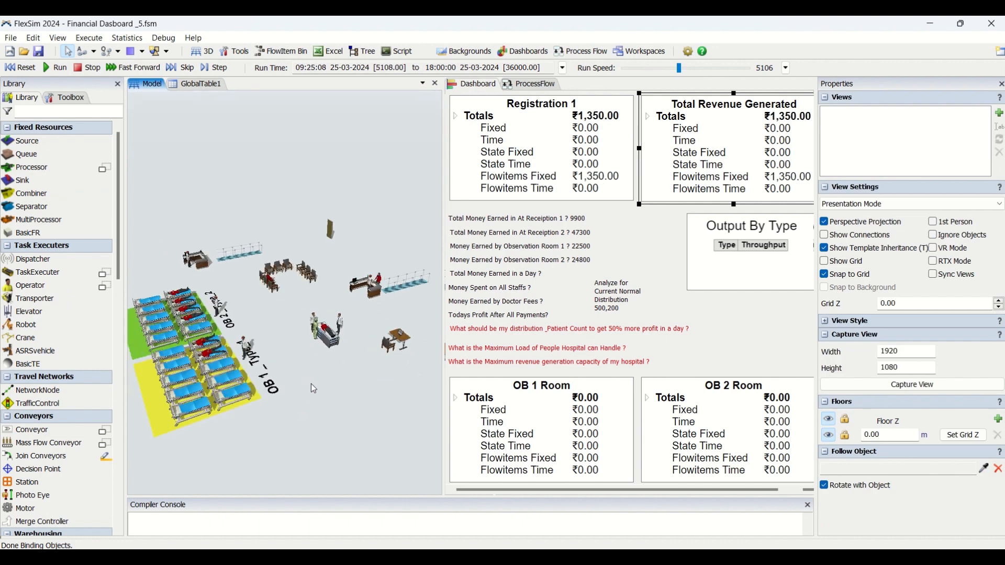
drag(339, 393, 329, 389)
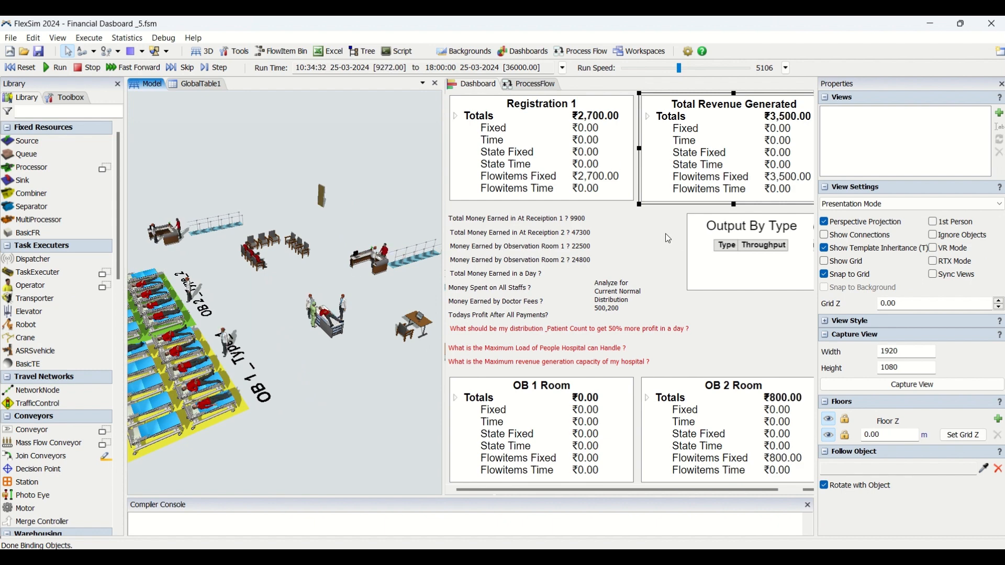
click(668, 236)
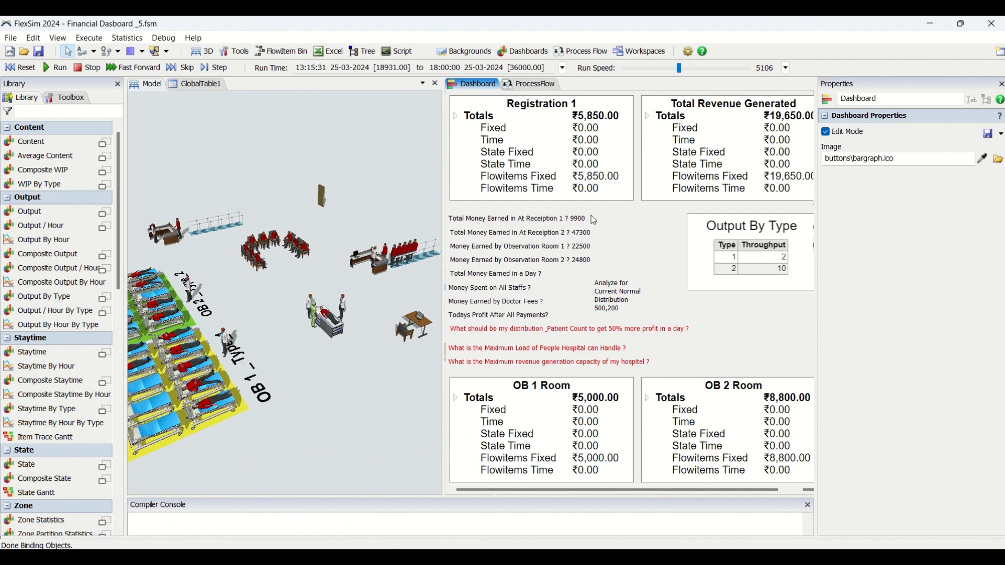
Raise the run speed to Max and run the model from the start to the 18:00 stop time
click(562, 280)
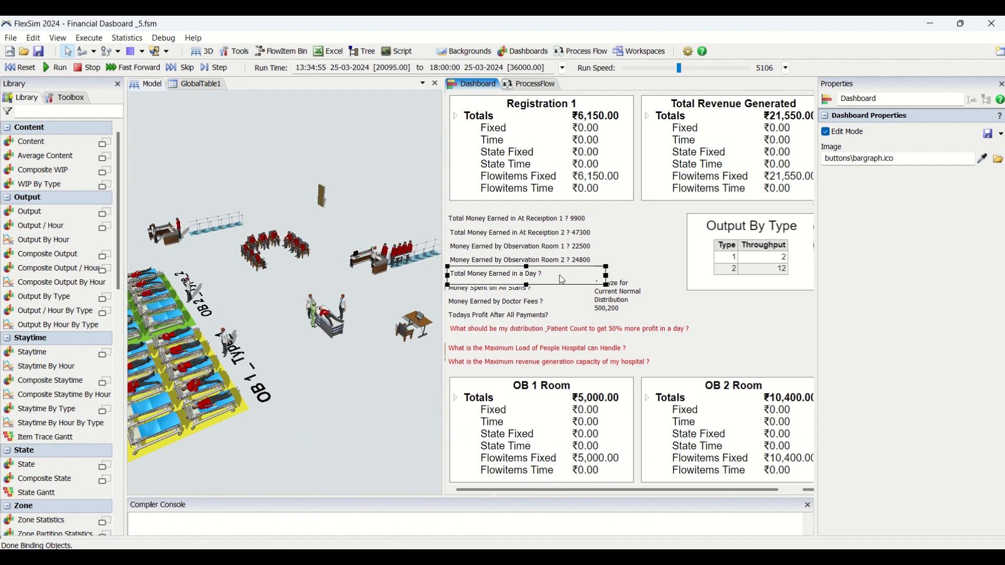
click(678, 250)
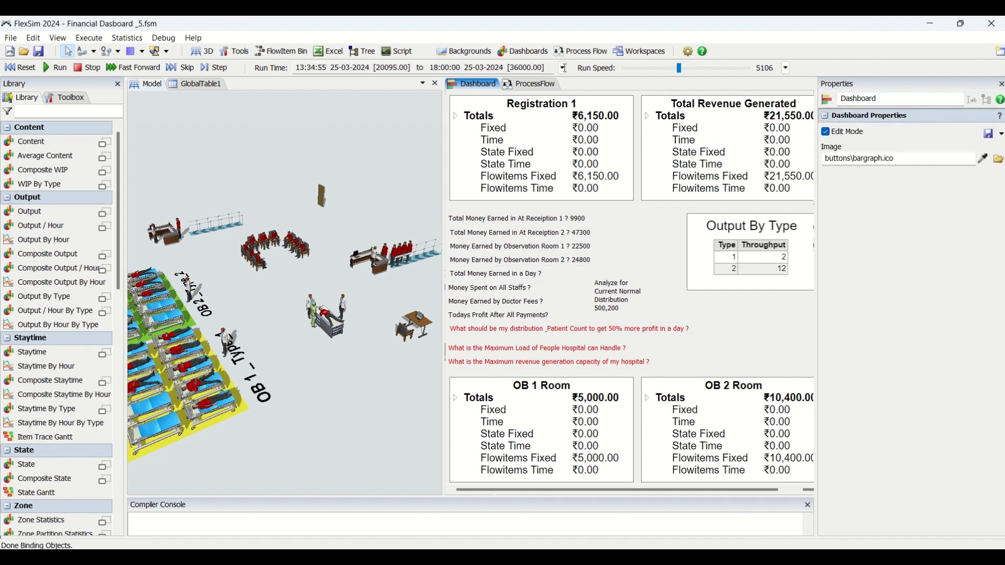
click(717, 70)
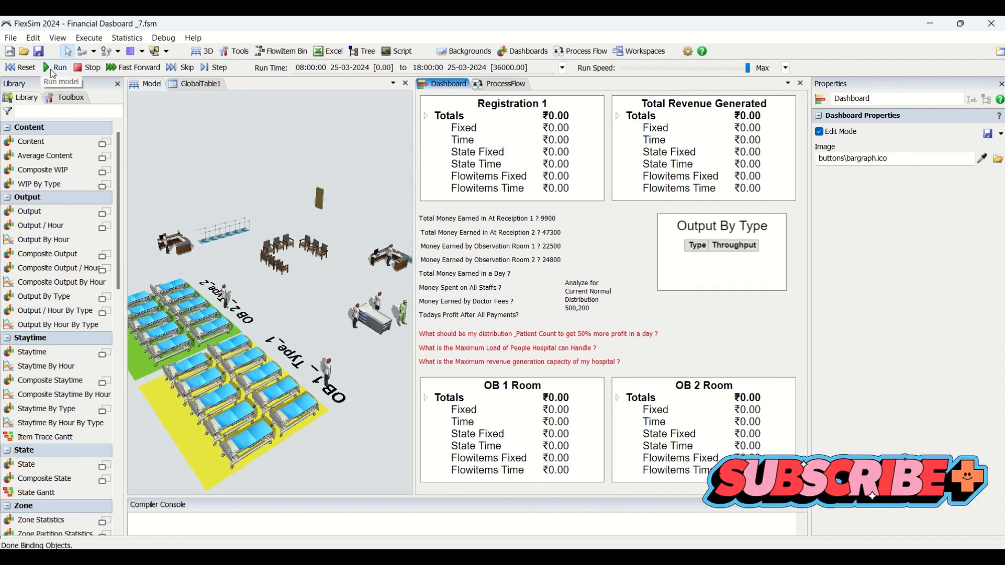
click(53, 74)
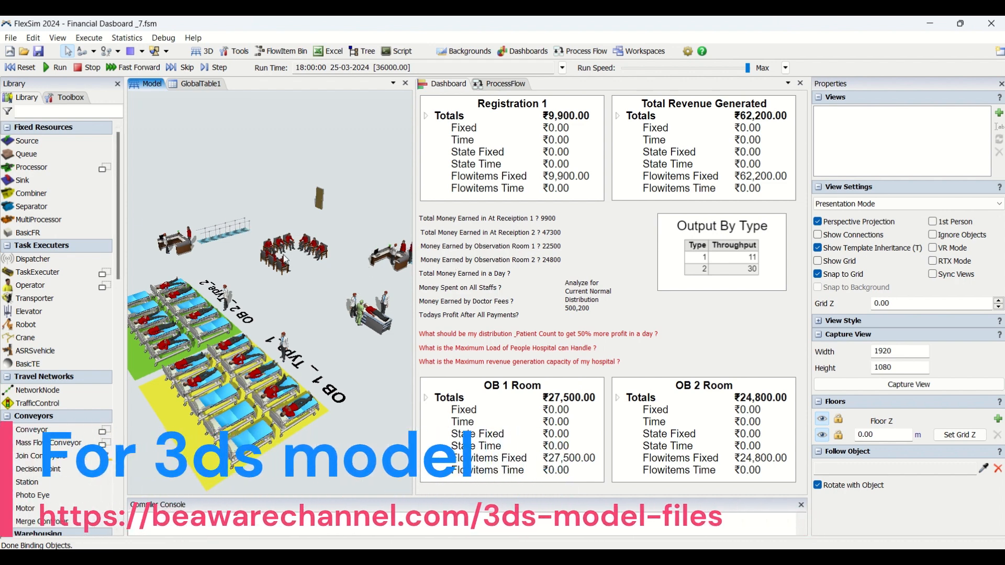
Enter 62200 as the answer in the "Total Money Earned in a Day ?" dashboard text
click(544, 278)
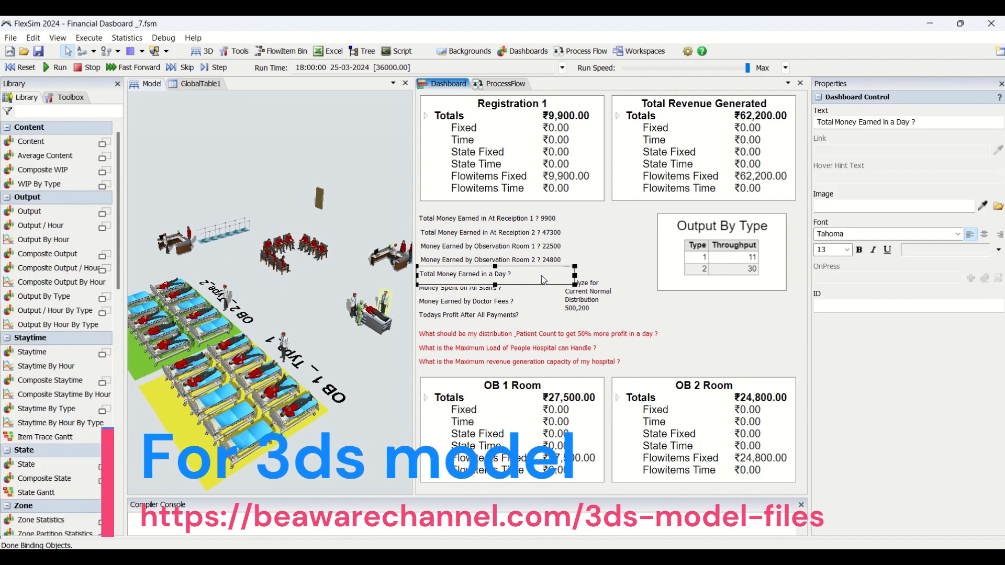
click(949, 121)
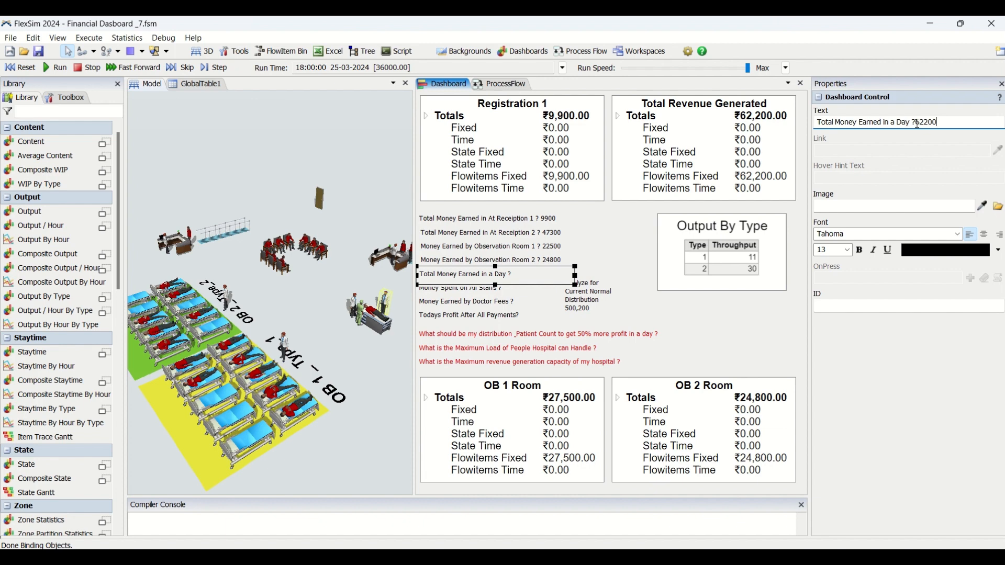
drag(917, 124, 920, 126)
key(Left)
click(657, 277)
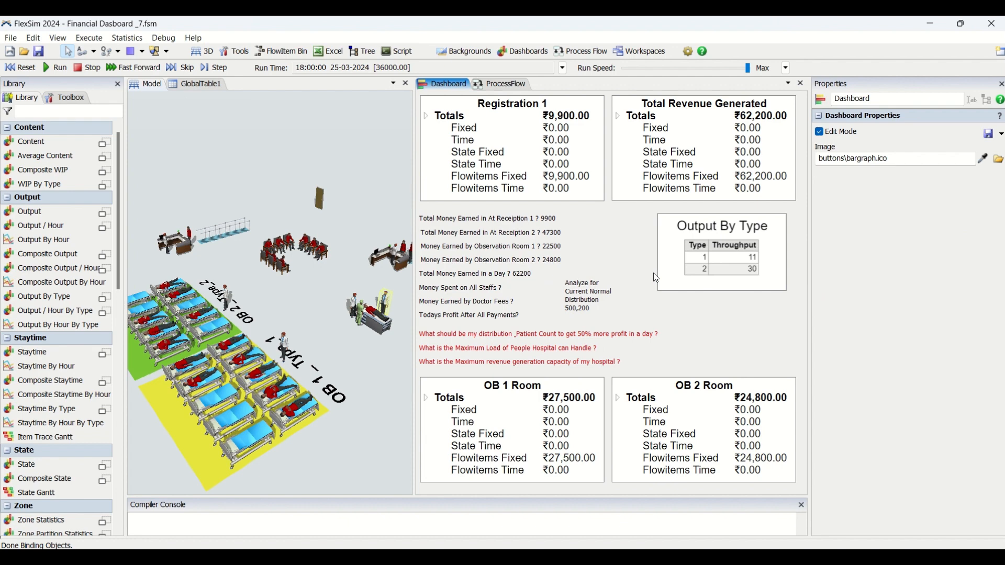
click(509, 288)
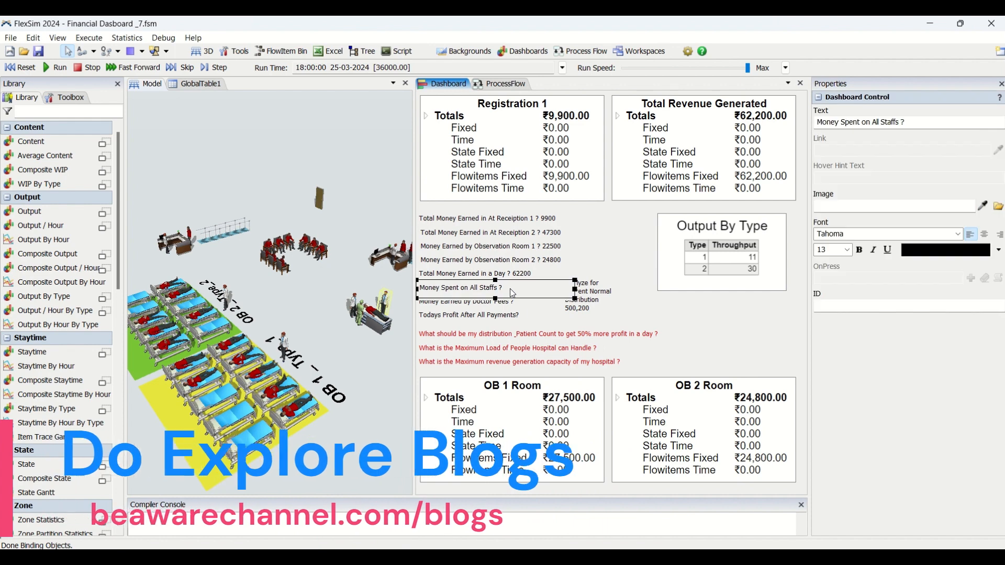
click(749, 335)
click(498, 297)
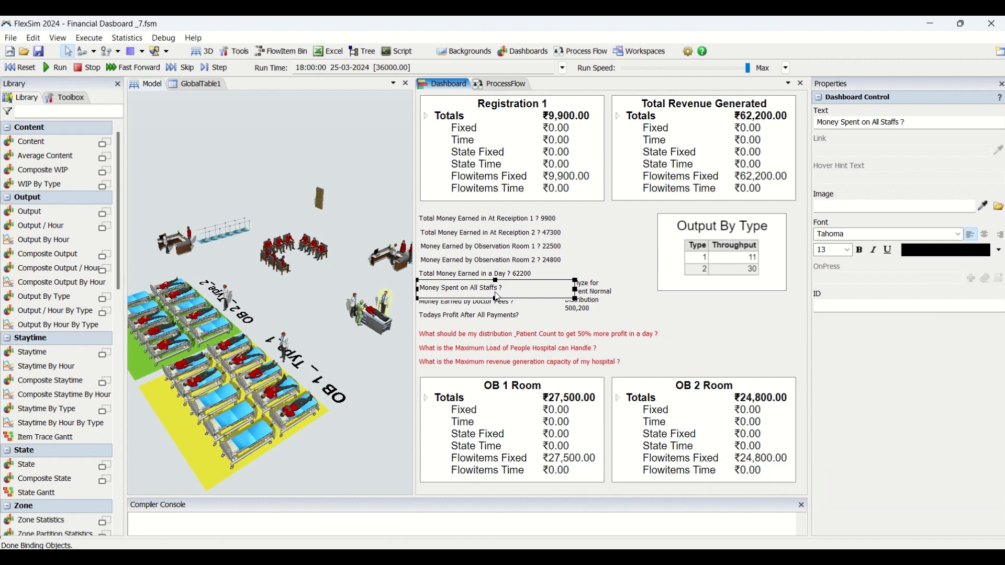
click(736, 324)
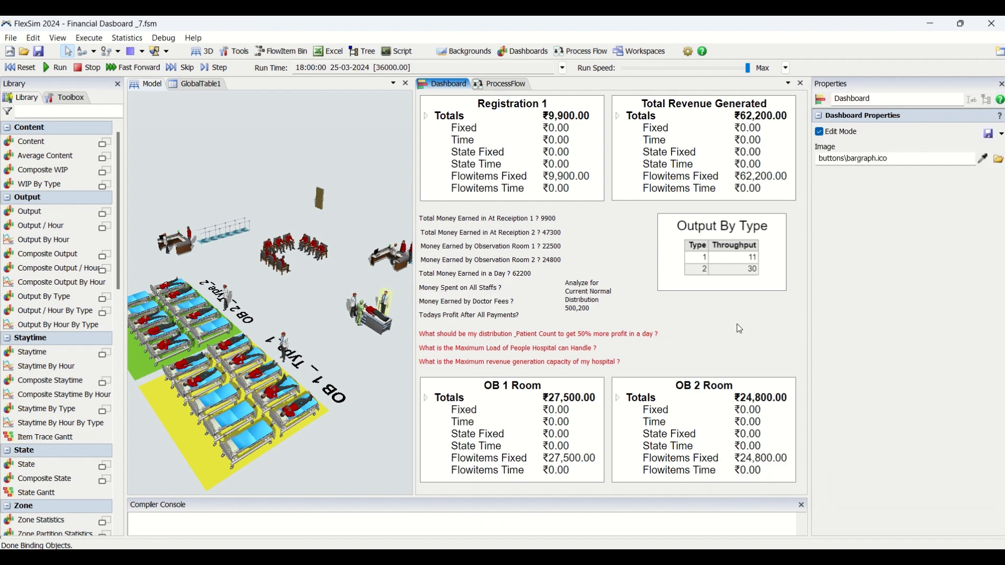
Try adding a new Financial Analysis widget to the dashboard, resetting the model and moving the widget over the OB 2 Room widget
double_click(696, 338)
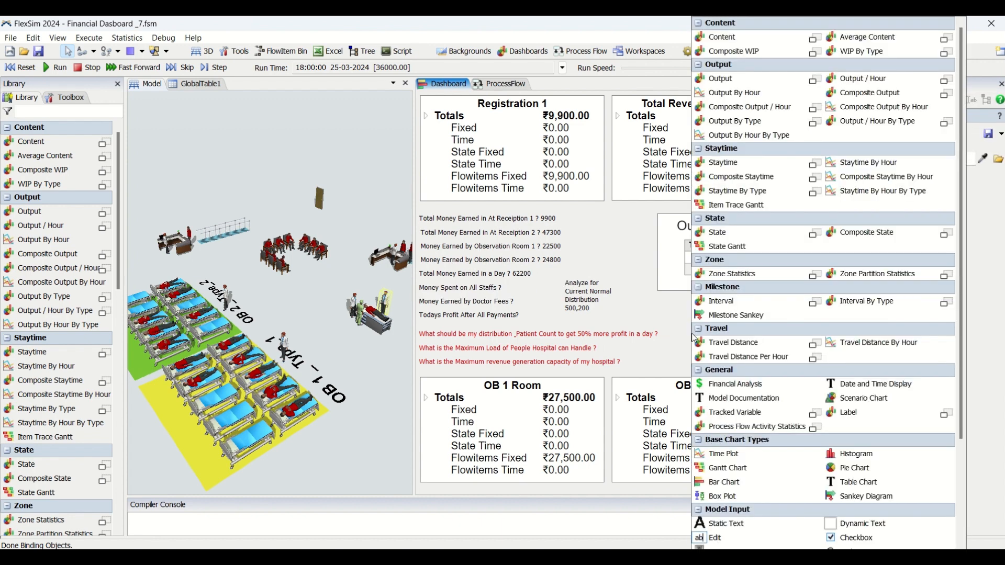
click(717, 385)
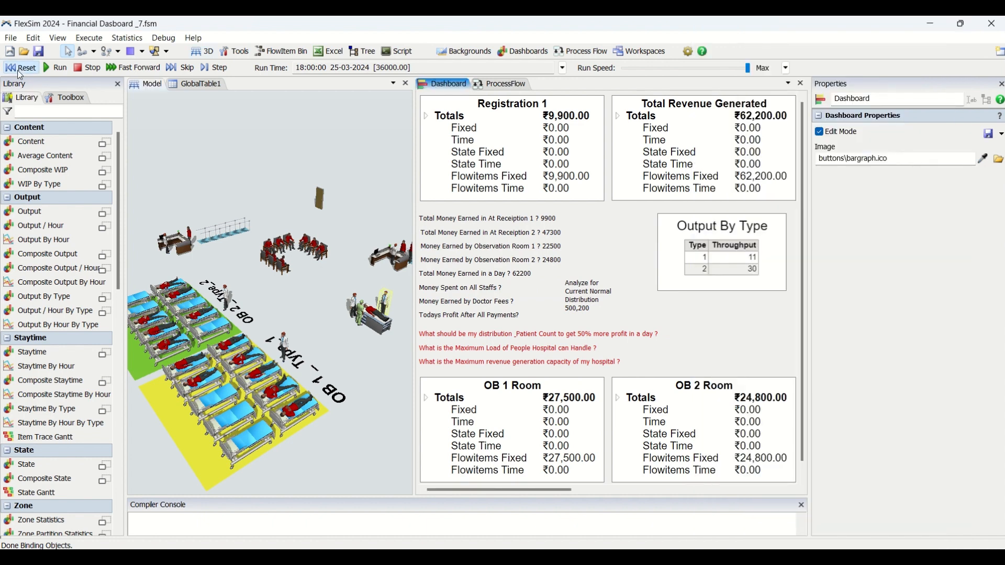
click(19, 67)
drag(500, 489, 612, 488)
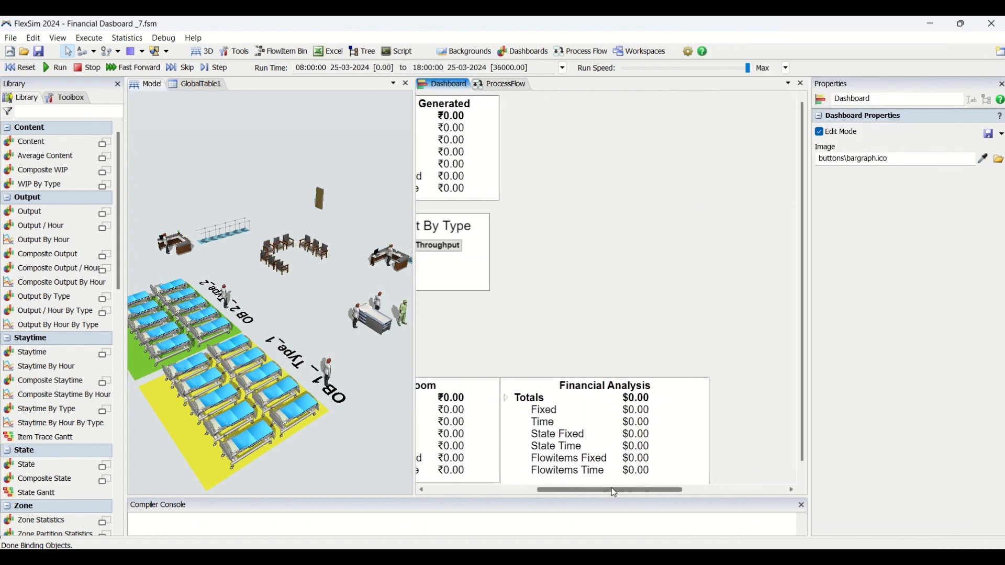
scroll(586, 345, down, 1)
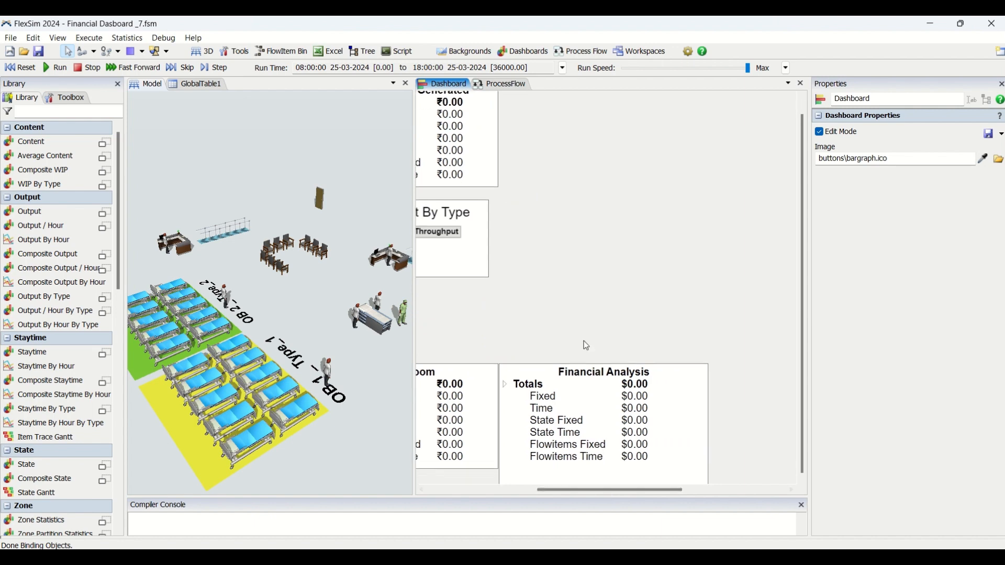
click(591, 386)
drag(574, 365, 572, 225)
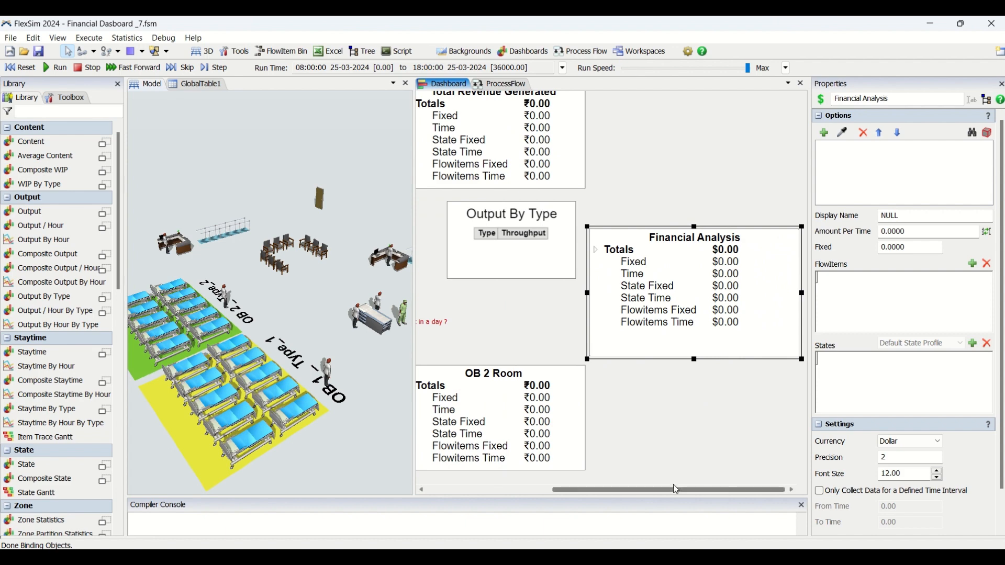
drag(676, 490, 611, 492)
drag(729, 227, 536, 335)
drag(639, 490, 544, 493)
click(678, 315)
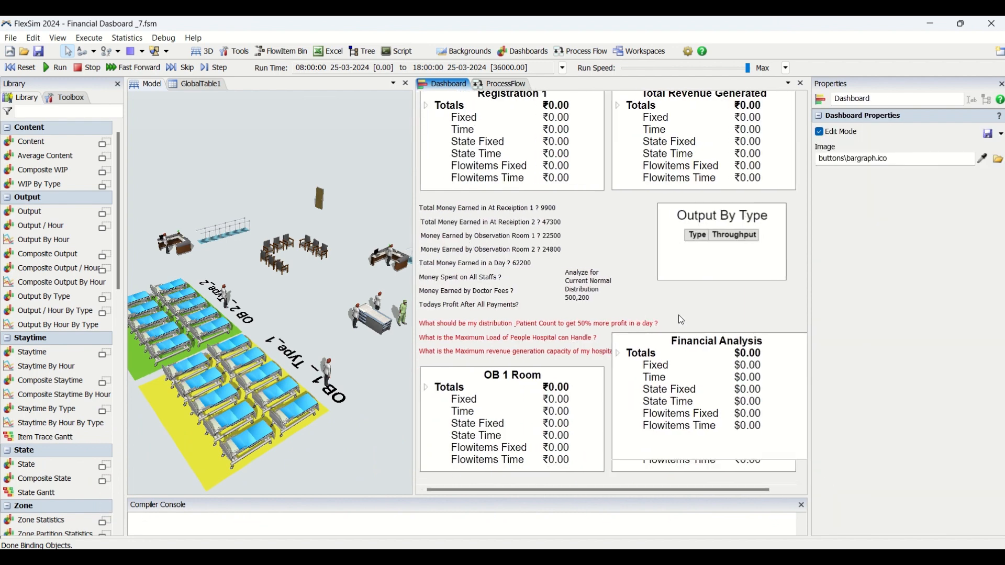
Try naming the Financial Analysis widget Money Spent on Staffs, and delete that widget from the dashboard
click(692, 356)
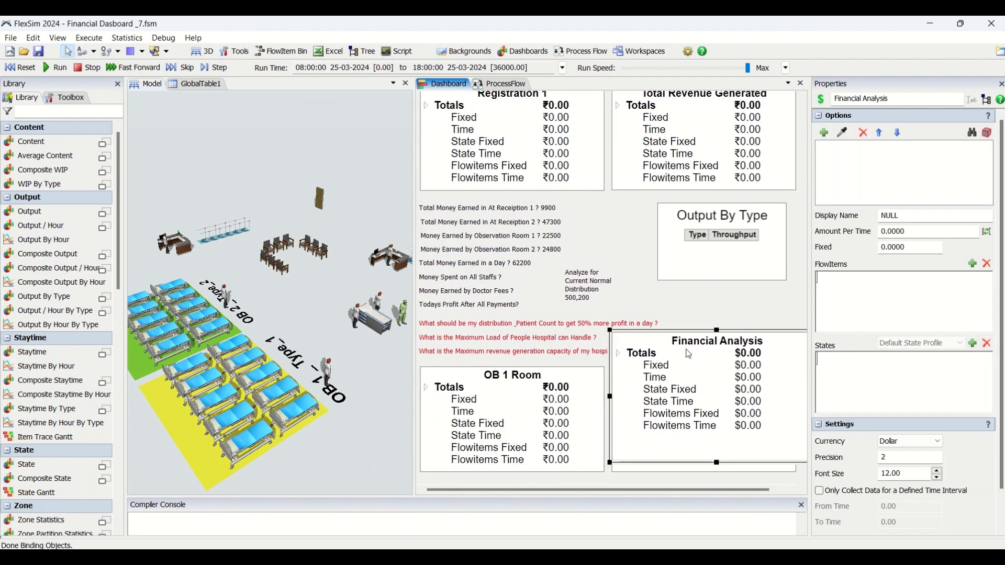
click(871, 99)
drag(934, 96, 799, 98)
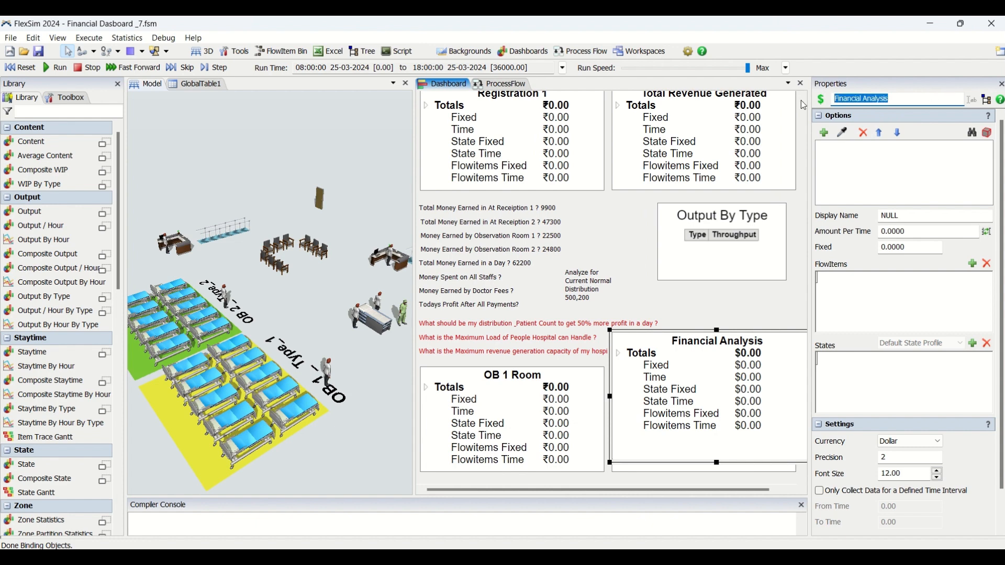
text(Money Spent on Staffs)
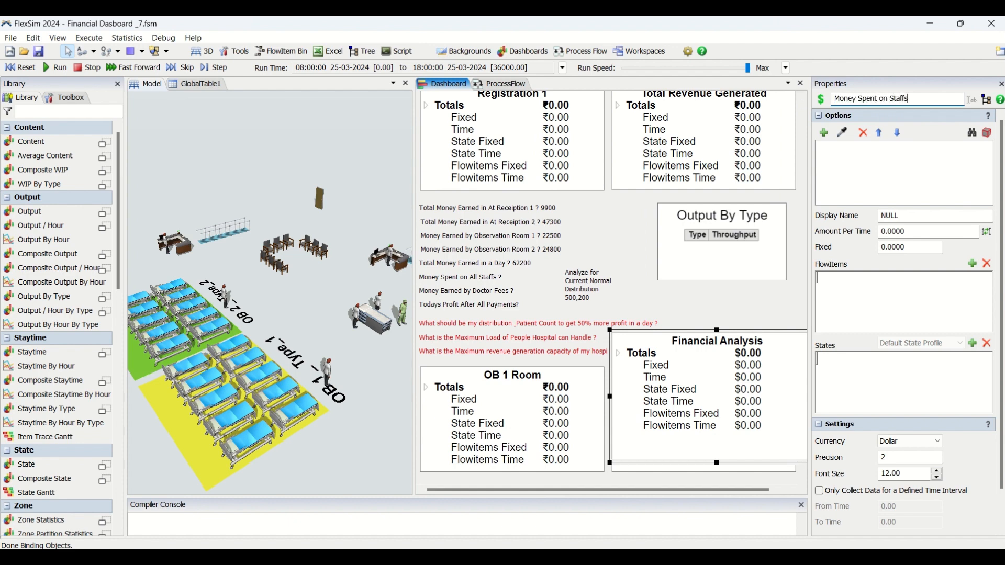
click(690, 303)
click(706, 361)
key(Delete)
Duplicate the OB 2 Room financial widget on the dashboard and select the copy
click(731, 386)
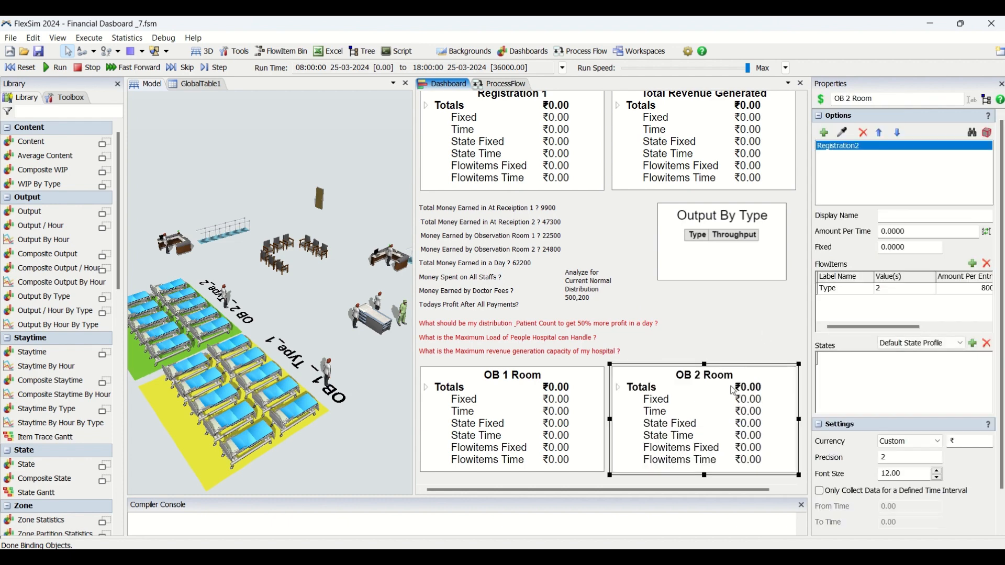
click(654, 324)
click(701, 346)
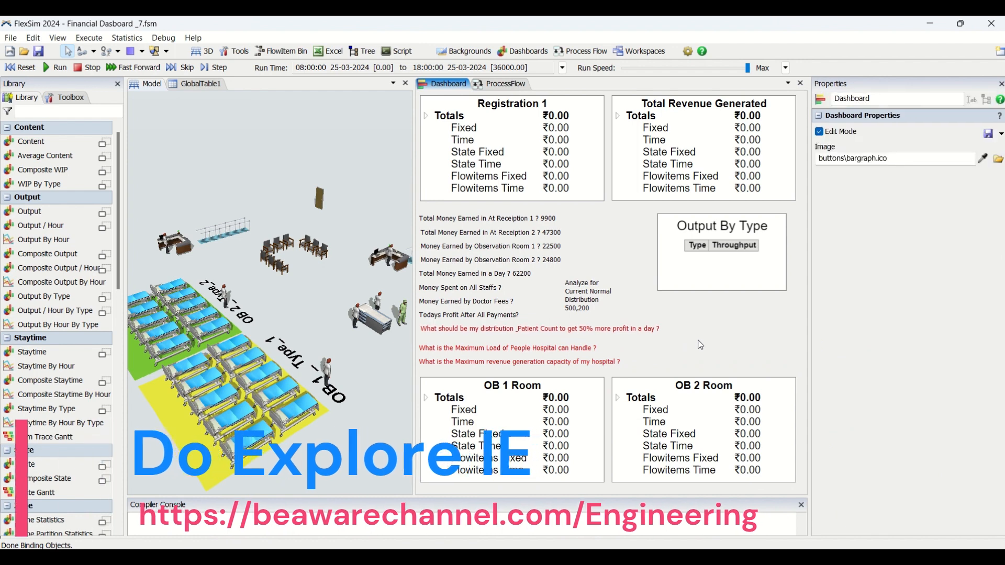
key(ctrl+v)
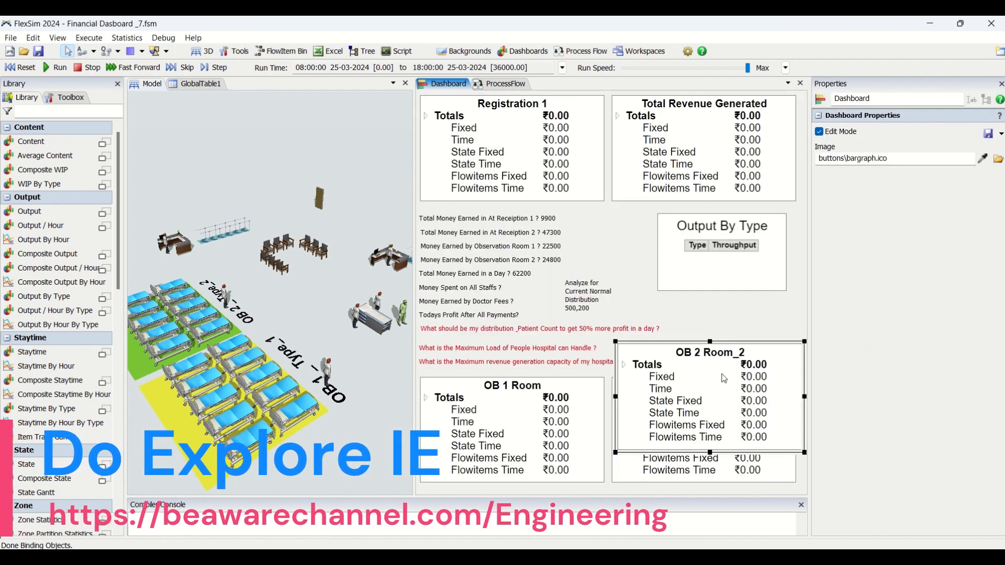
click(751, 309)
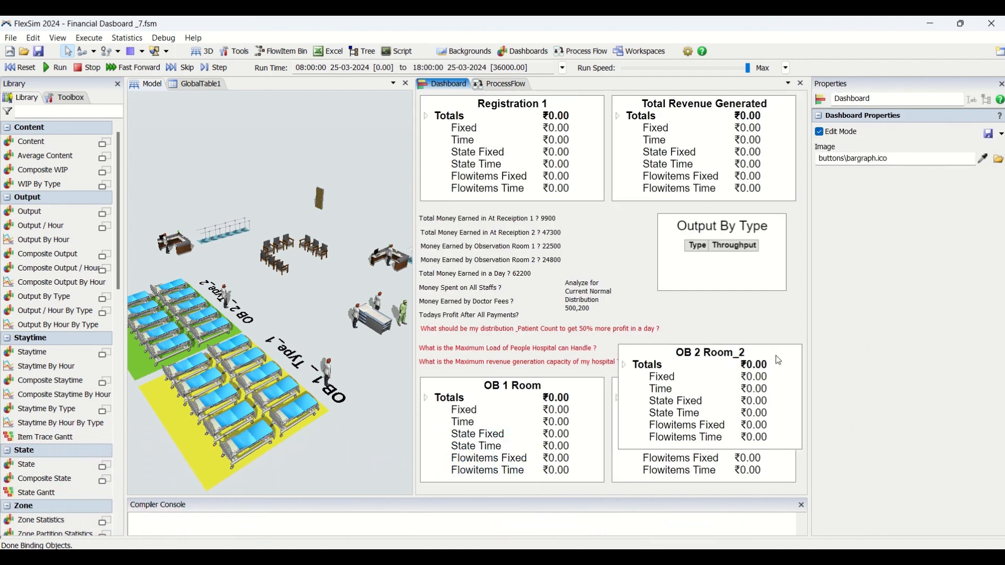
click(777, 359)
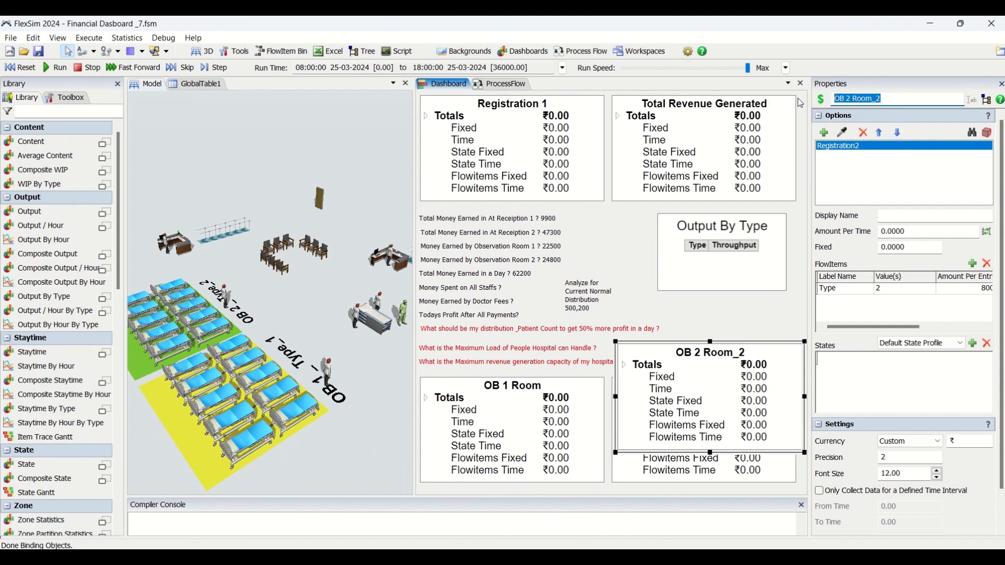
Name the copied widget Money Spent on Staff, clear Registration2 from its objects, and shift it slightly over the OB 2 Room widget
text(Money Spent on Staff)
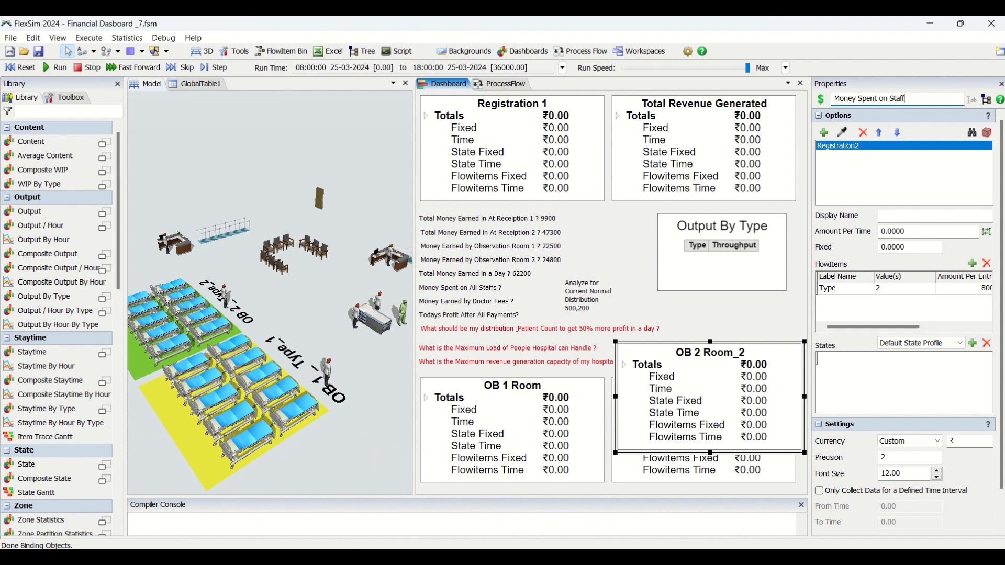
click(864, 133)
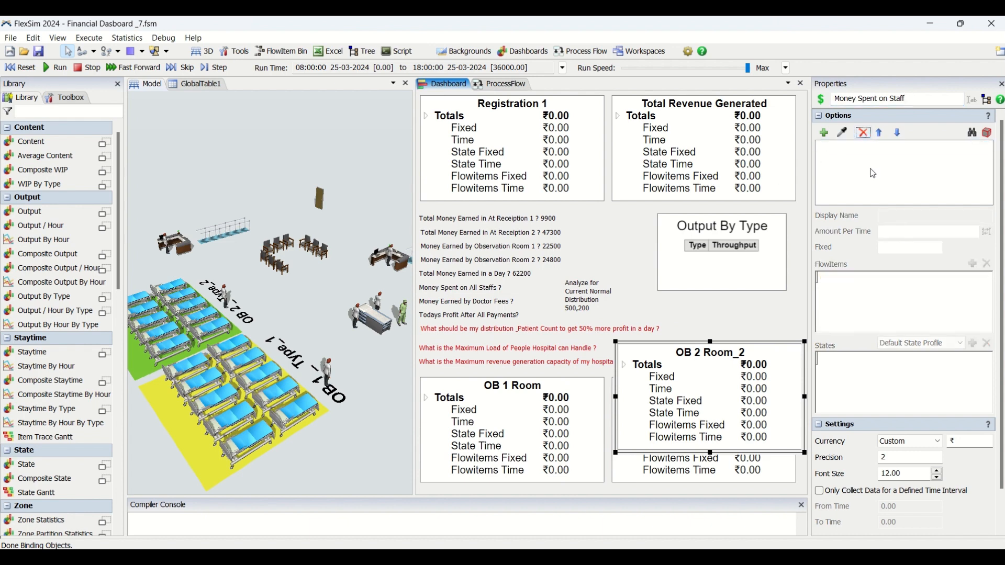
click(751, 341)
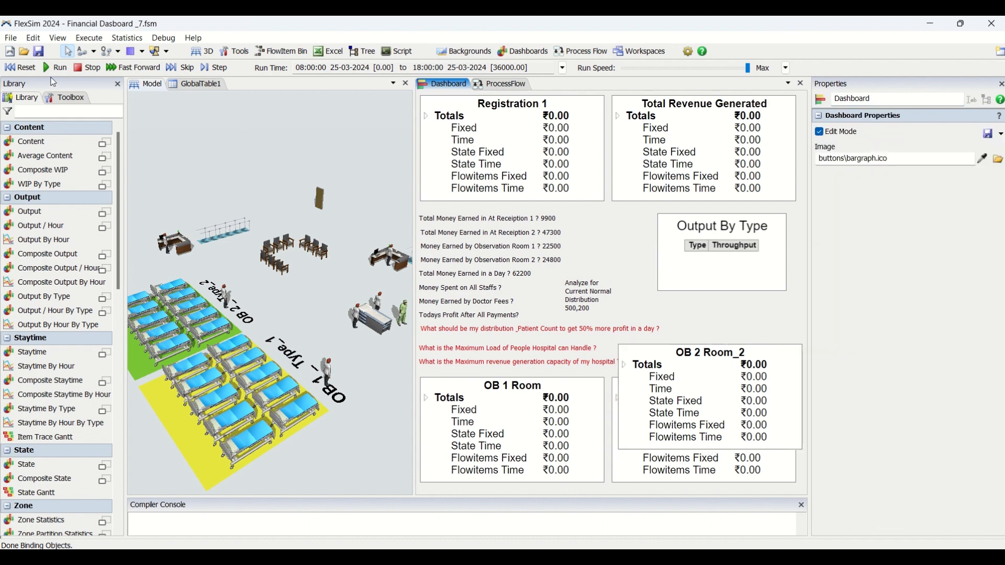
click(709, 351)
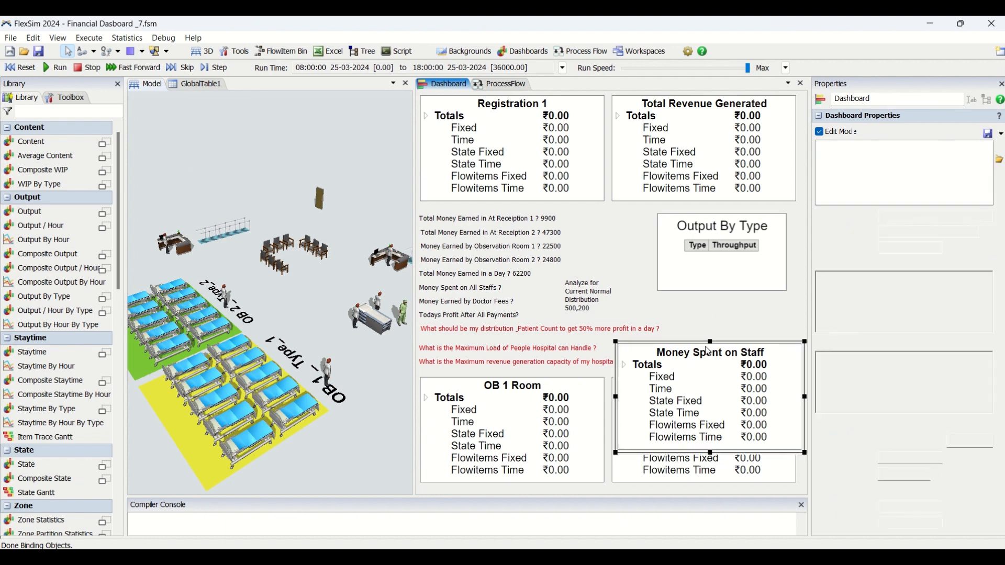
drag(708, 351, 696, 342)
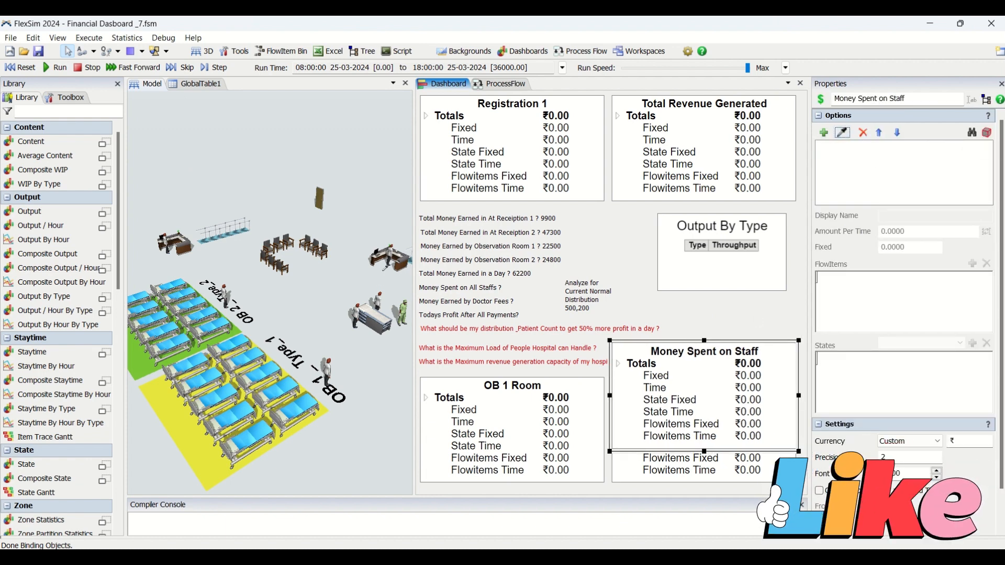
Sample the staff member MD6 from the 3D model as the tracked object of the Money Spent on Staff widget
click(844, 161)
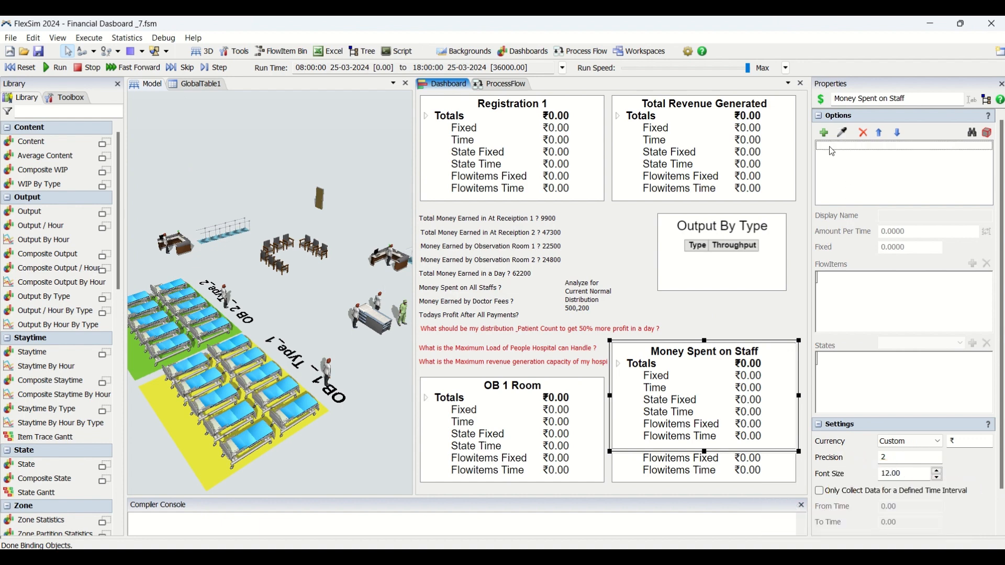
click(385, 306)
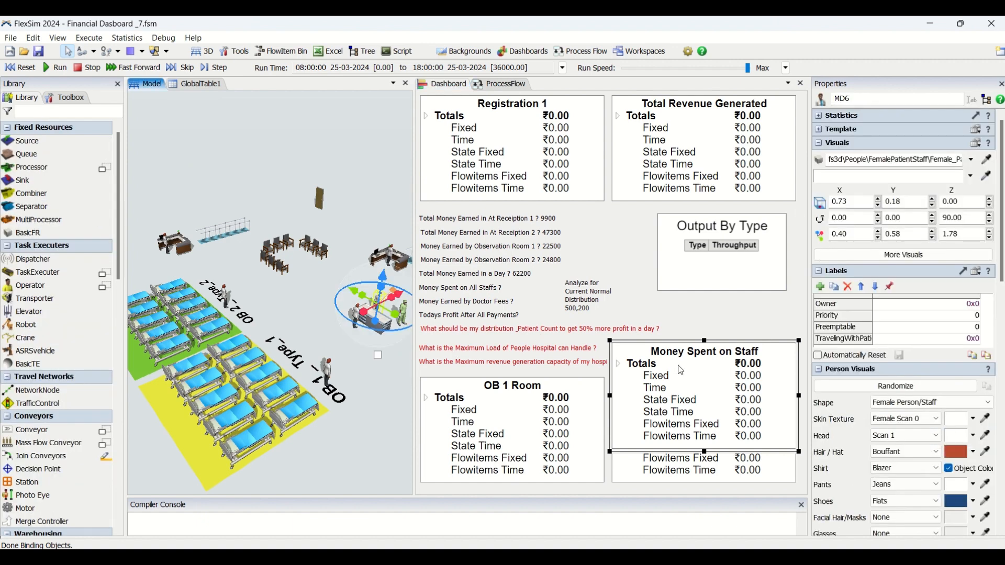
click(713, 348)
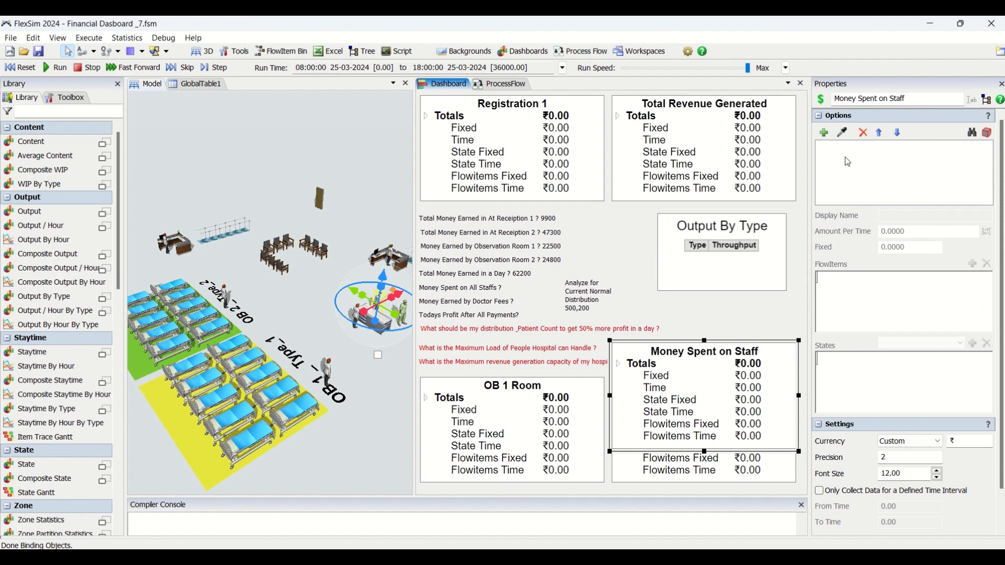
click(843, 132)
click(357, 313)
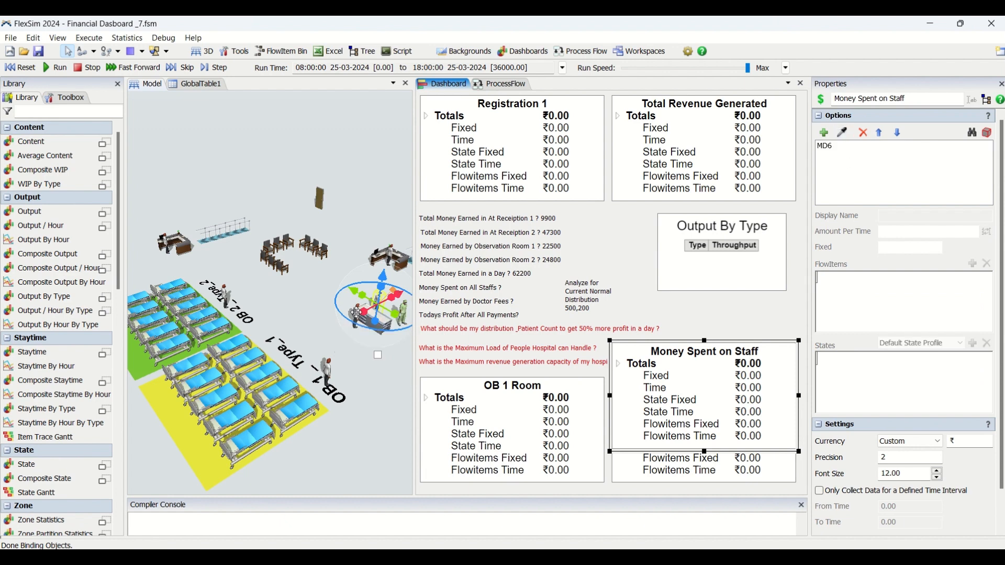
Try costing MD6 with a Type flowitem entry that has an amount per entry of 150
click(838, 146)
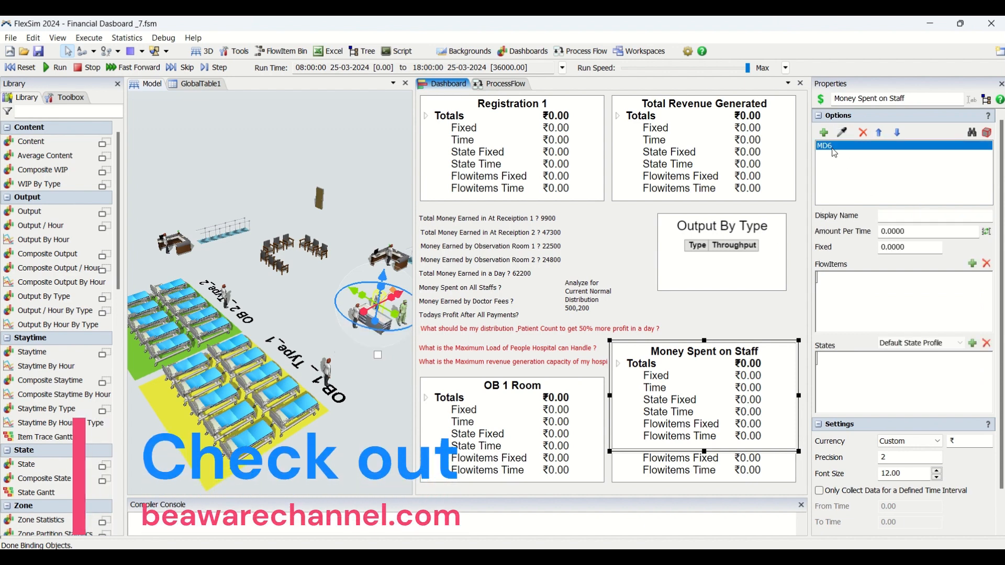
click(976, 265)
double_click(964, 289)
text(1)
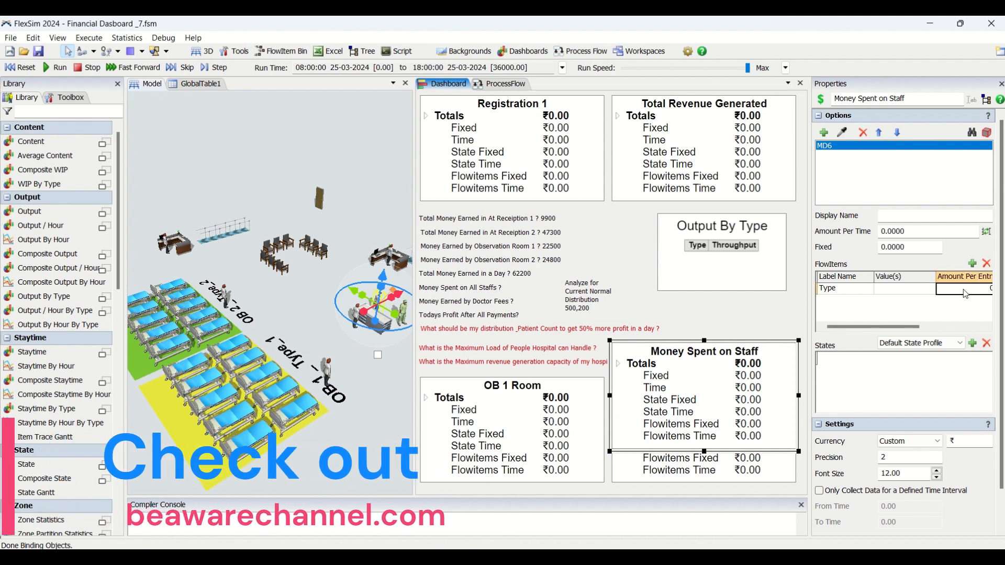
text(5)
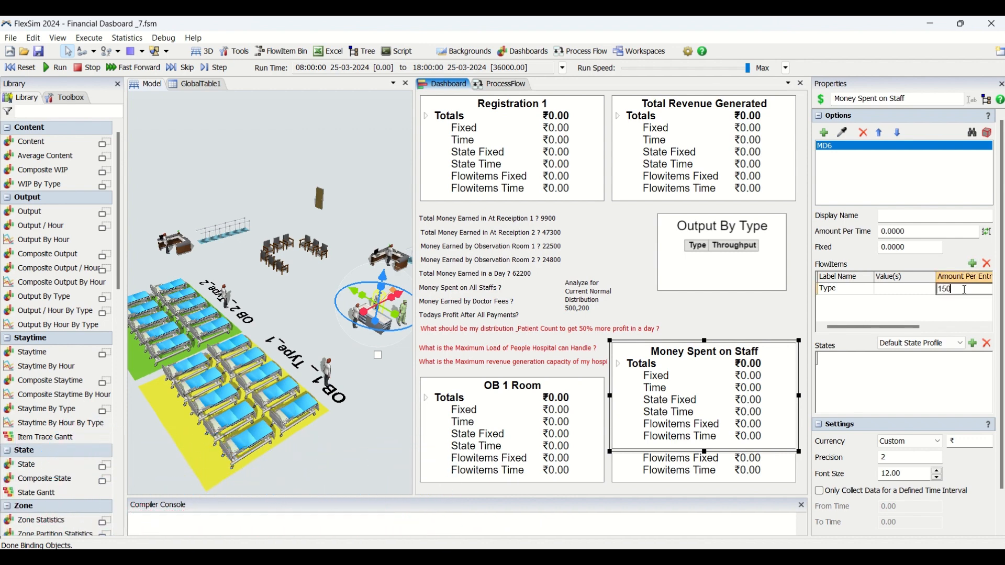
click(744, 315)
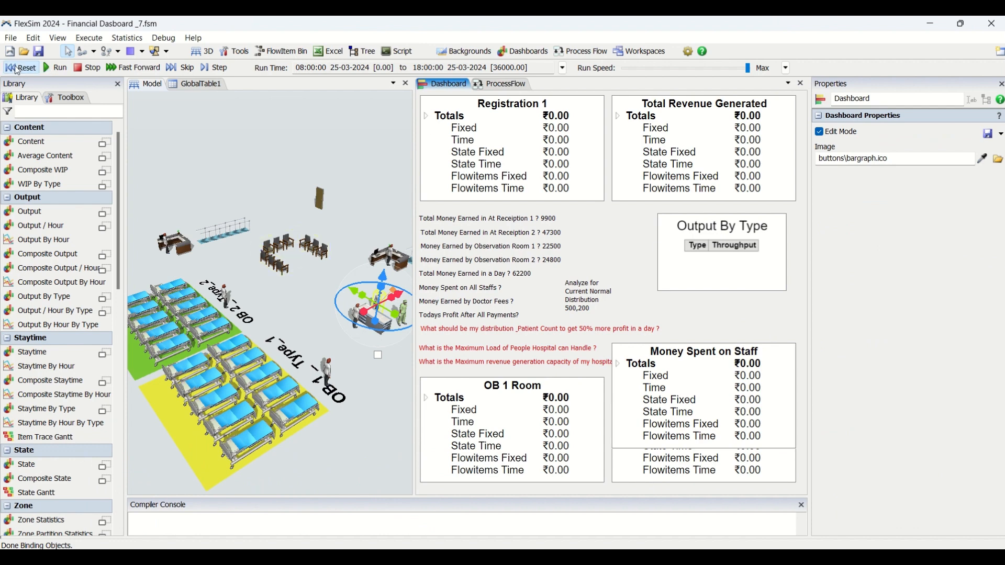
Run the simulation and check whether the Money Spent on Staff widget accumulates any cost
click(56, 67)
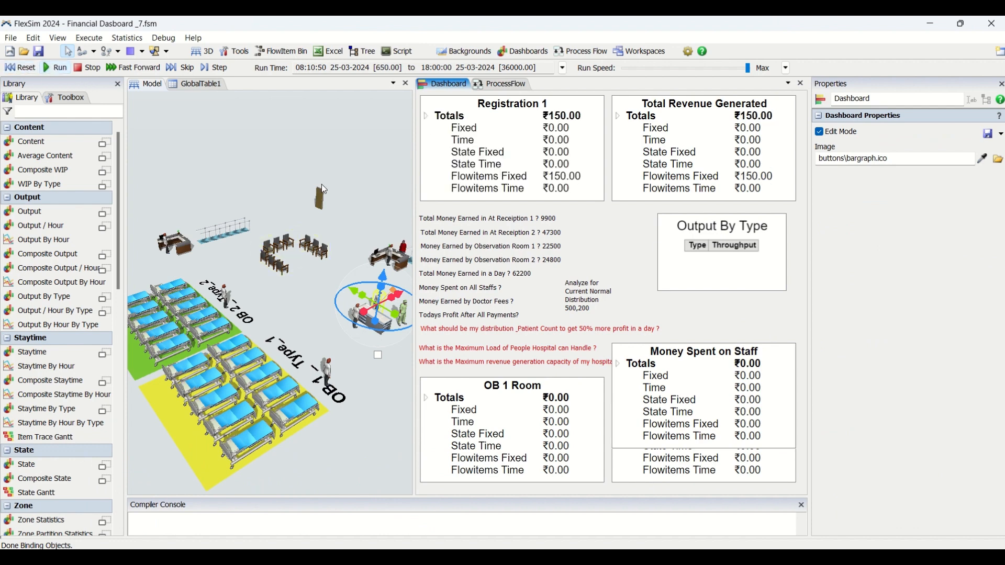
click(346, 190)
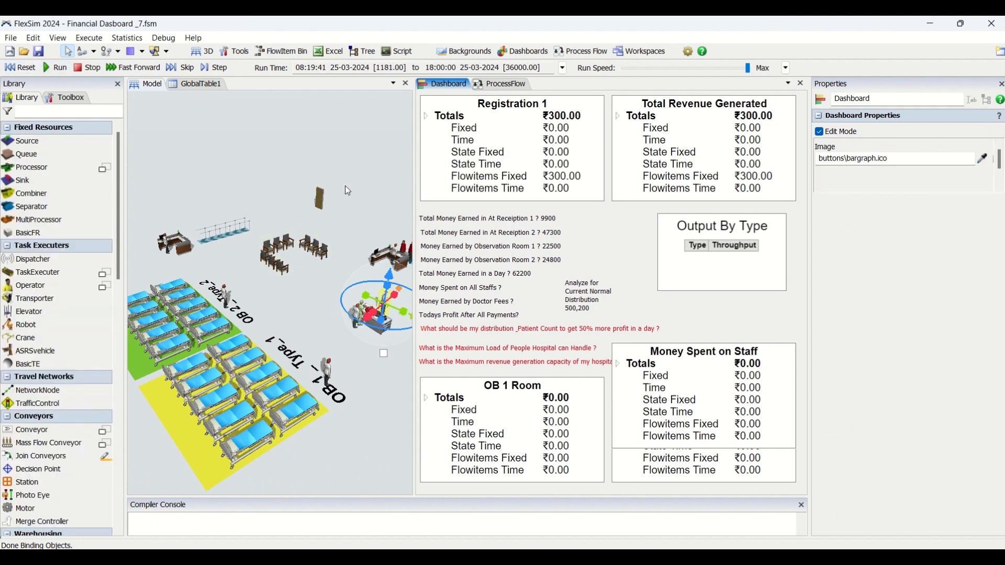
click(781, 360)
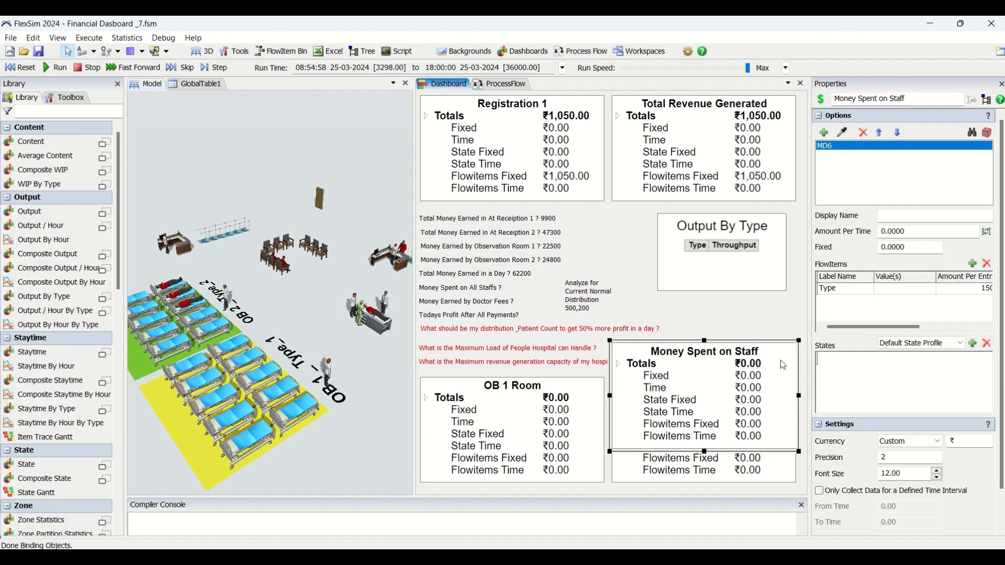
click(772, 310)
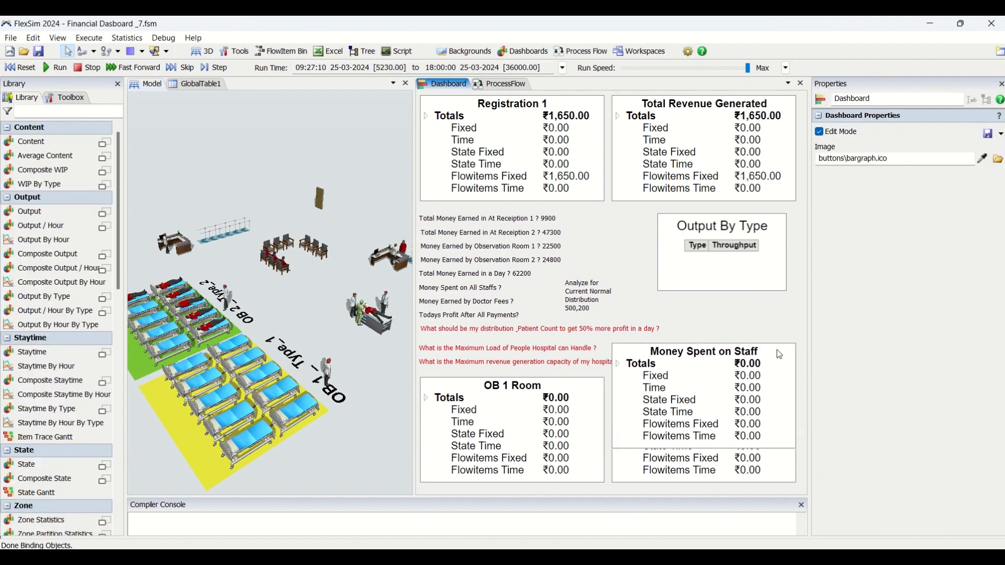
click(776, 350)
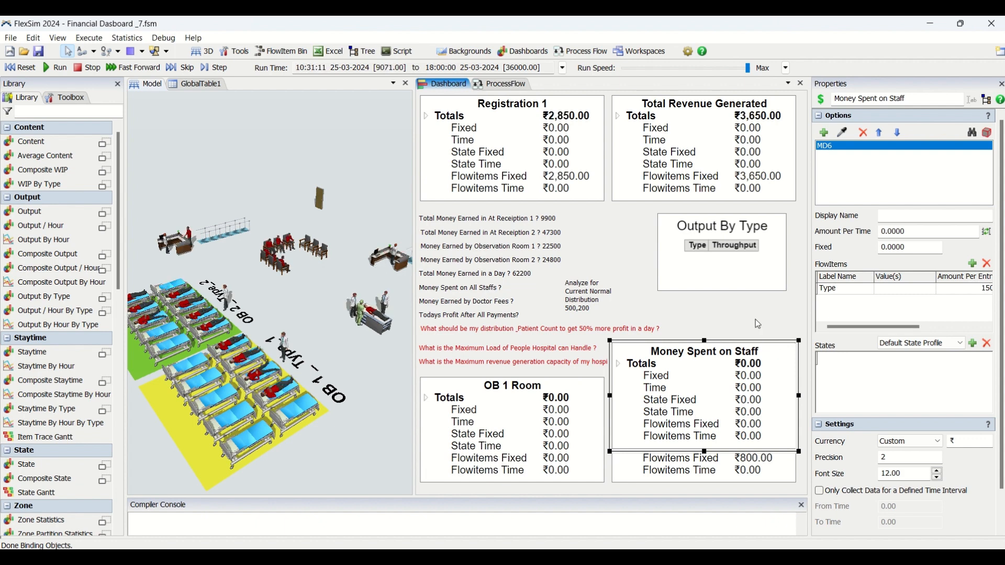
click(755, 319)
click(769, 365)
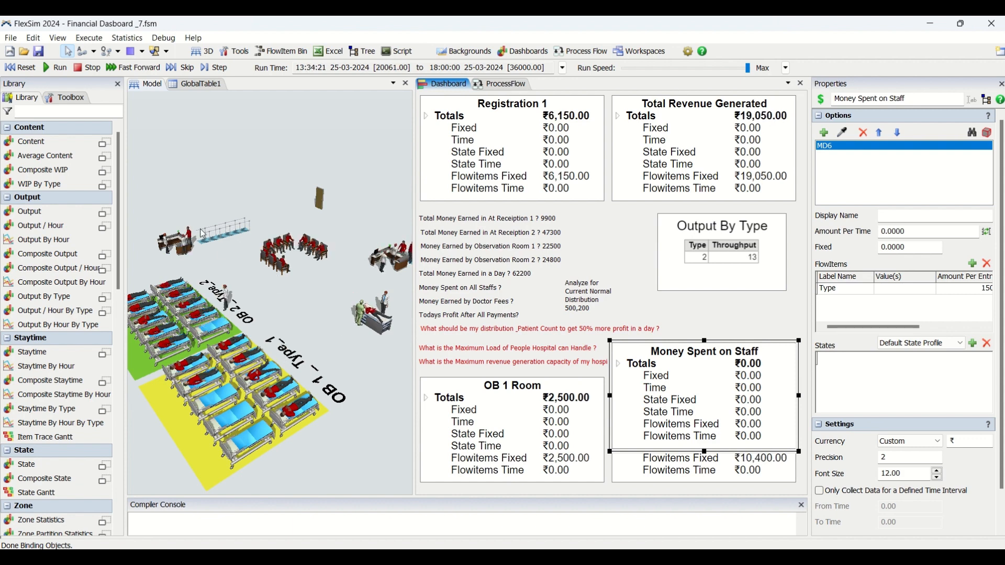
Inspect the flowitem settings of the Total Revenue Generated widget, return to Money Spent on Staff, and reset the model
click(747, 168)
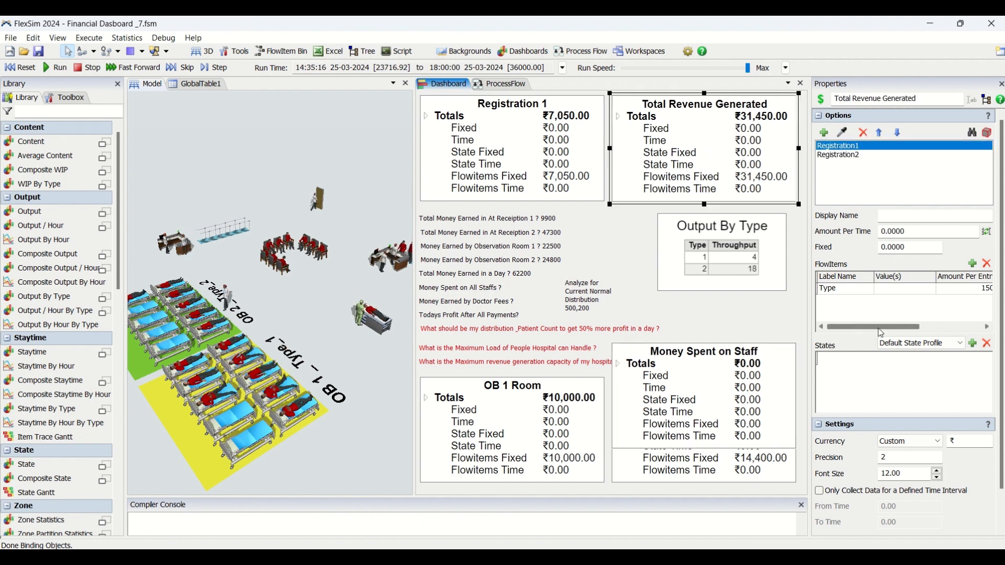
drag(879, 328, 841, 328)
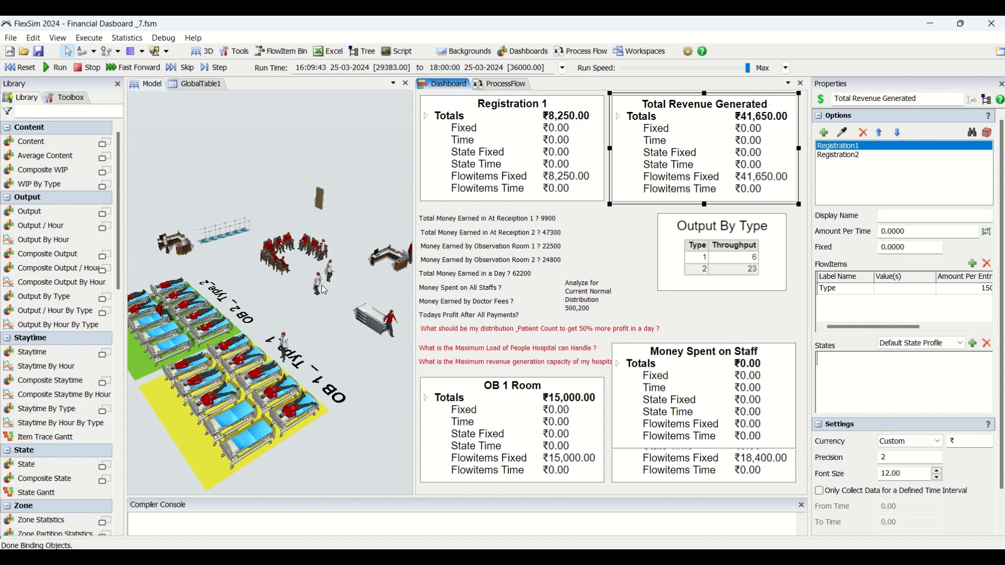
click(709, 371)
click(21, 68)
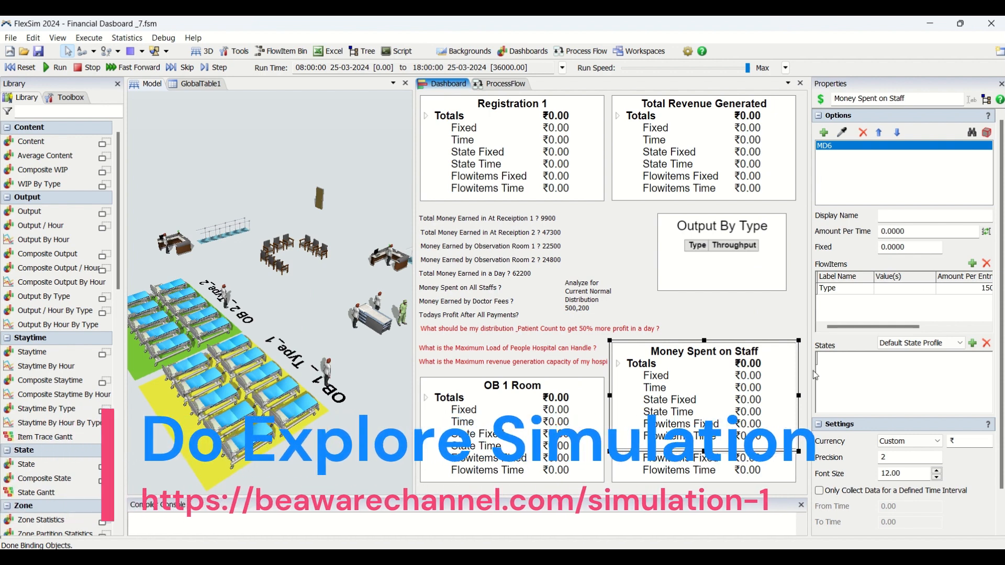
Replace MD6's Type flowitem entry with a state entry set to travel empty
click(974, 345)
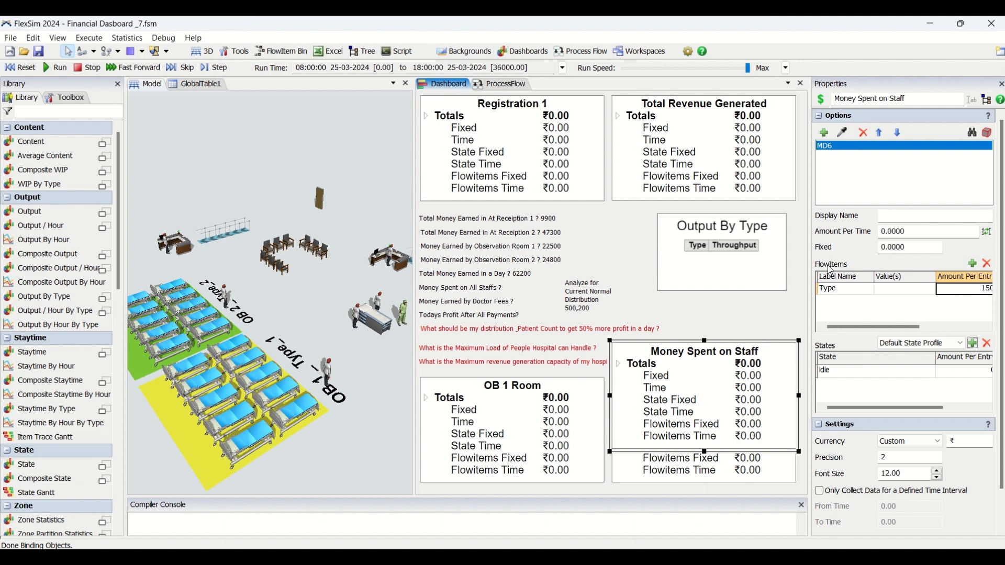
click(991, 266)
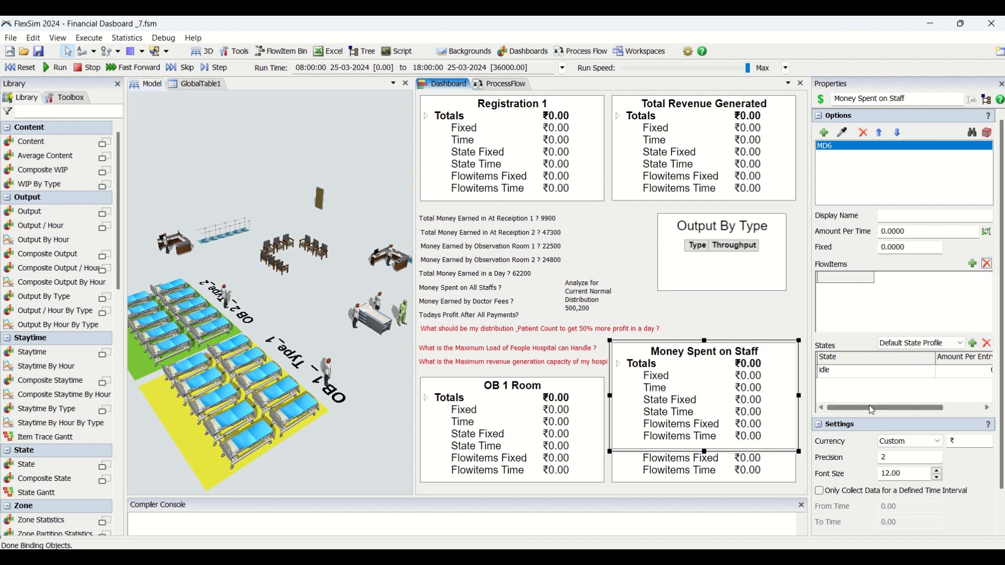
mouse_move(872, 411)
mouse_down()
mouse_move(912, 408)
mouse_move(853, 410)
mouse_up()
click(871, 373)
click(873, 373)
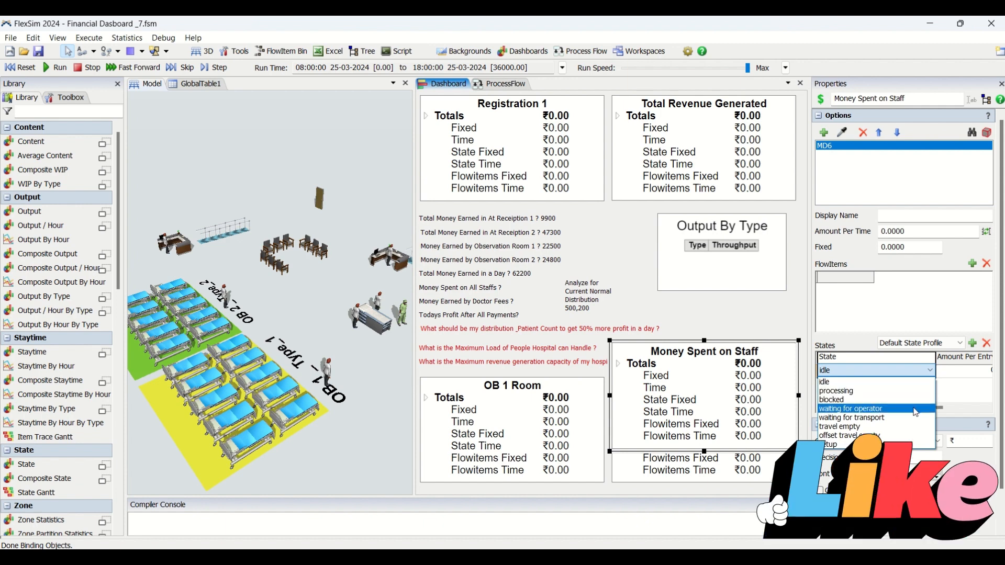
click(875, 430)
Set the amount per entry of MD6's travel empty state to 150
drag(894, 407, 934, 407)
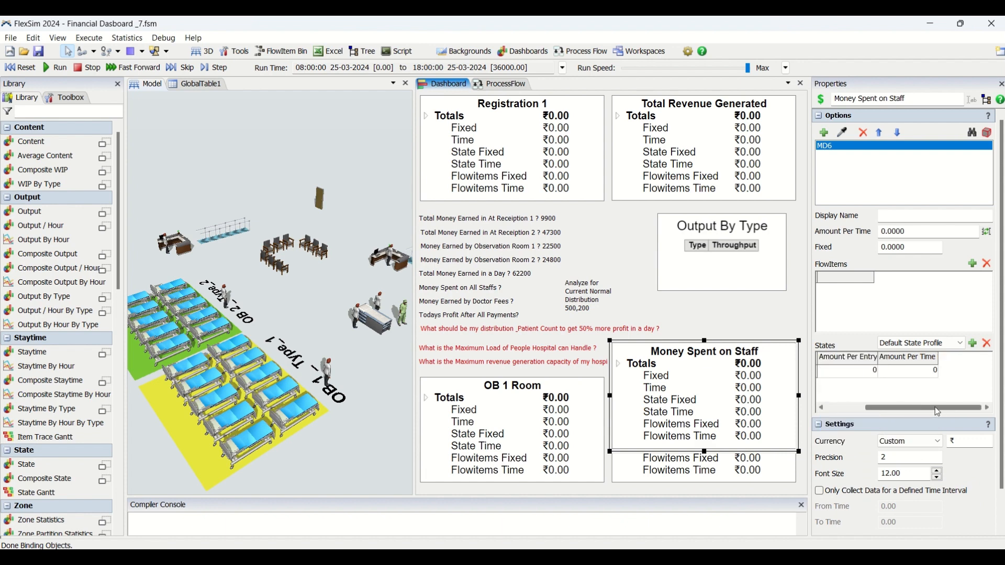
click(861, 375)
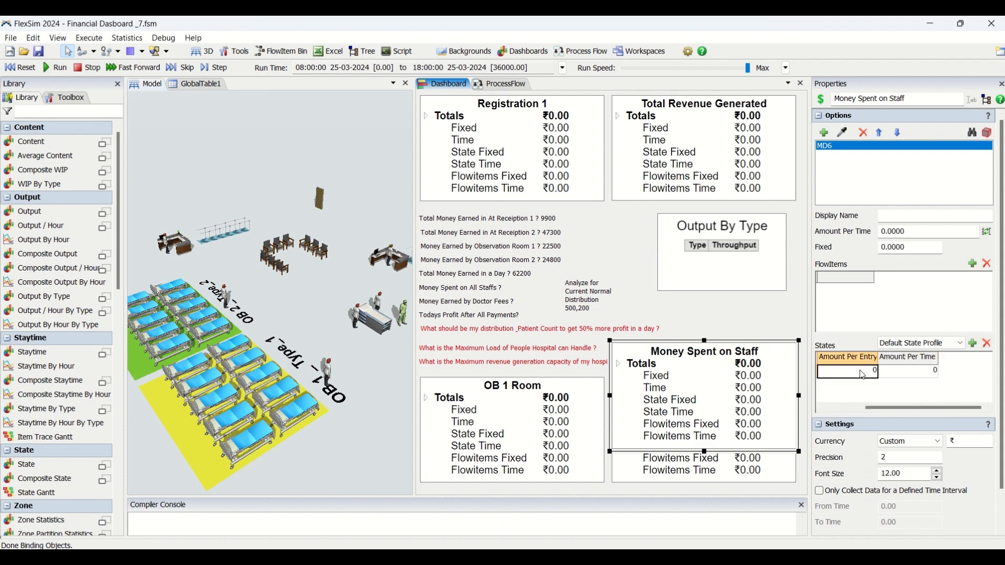
text(15)
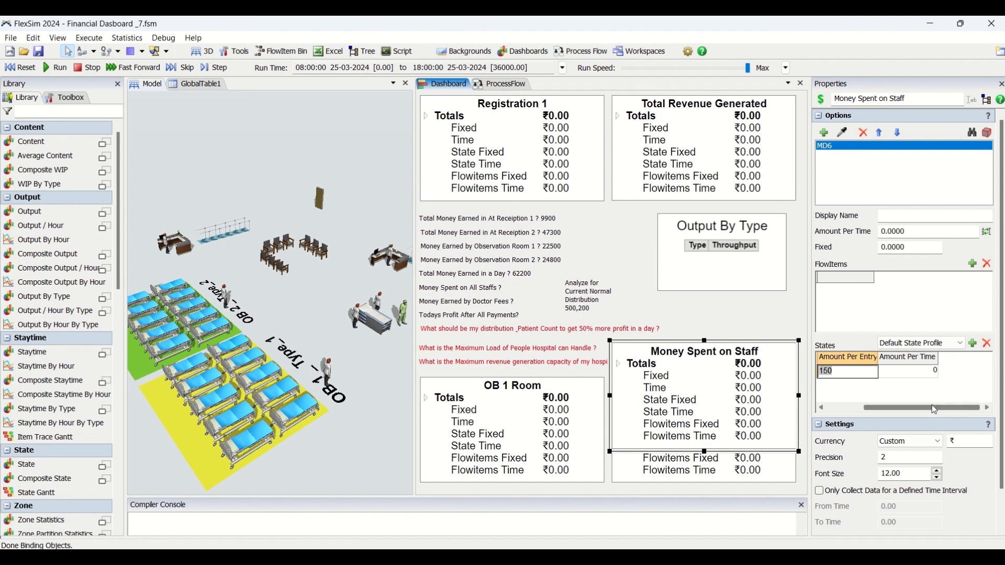
drag(900, 408, 862, 411)
click(889, 391)
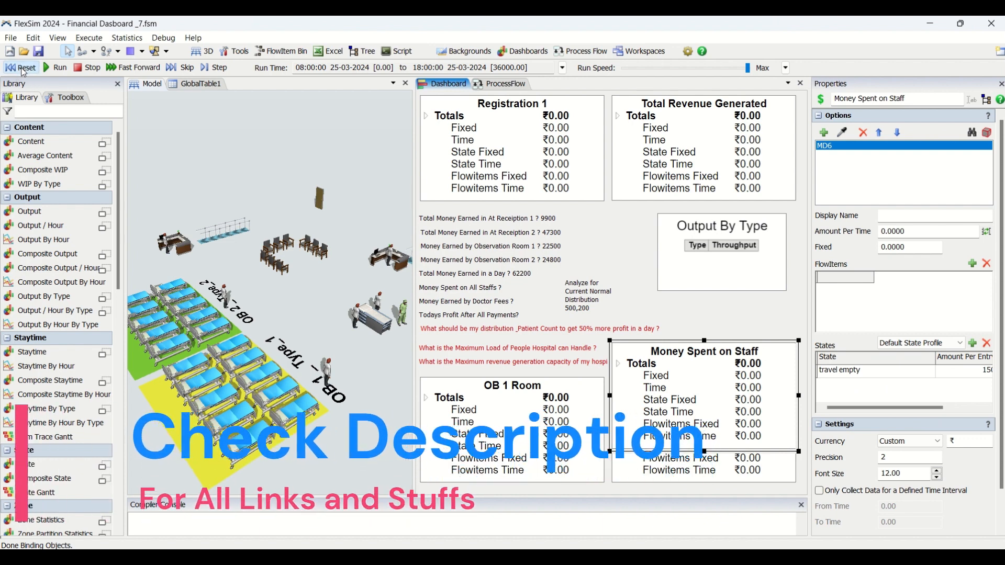
Run the simulation to 18:00:00, examine the staff cost alongside the travel empty state entry, and reset the model
click(55, 68)
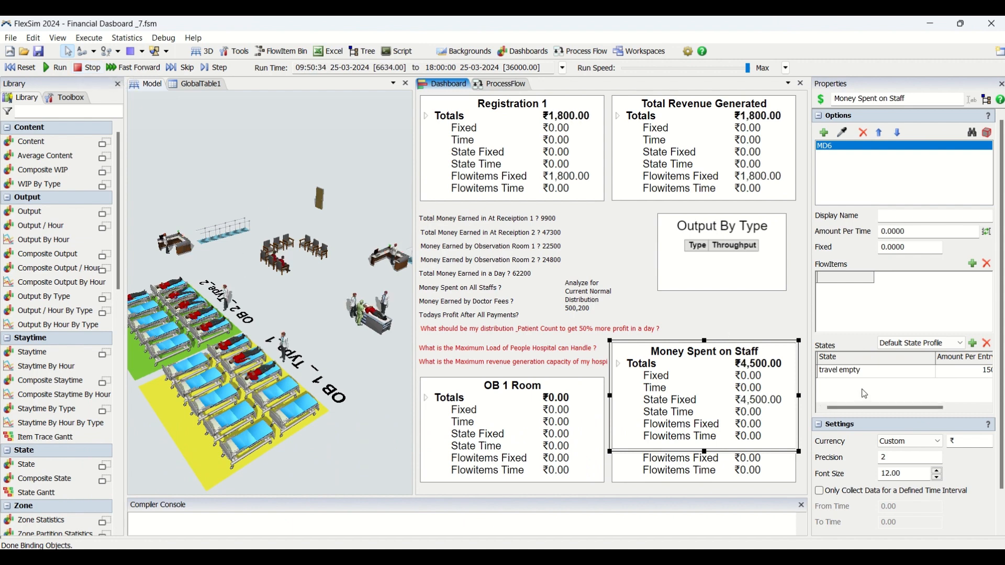
click(957, 374)
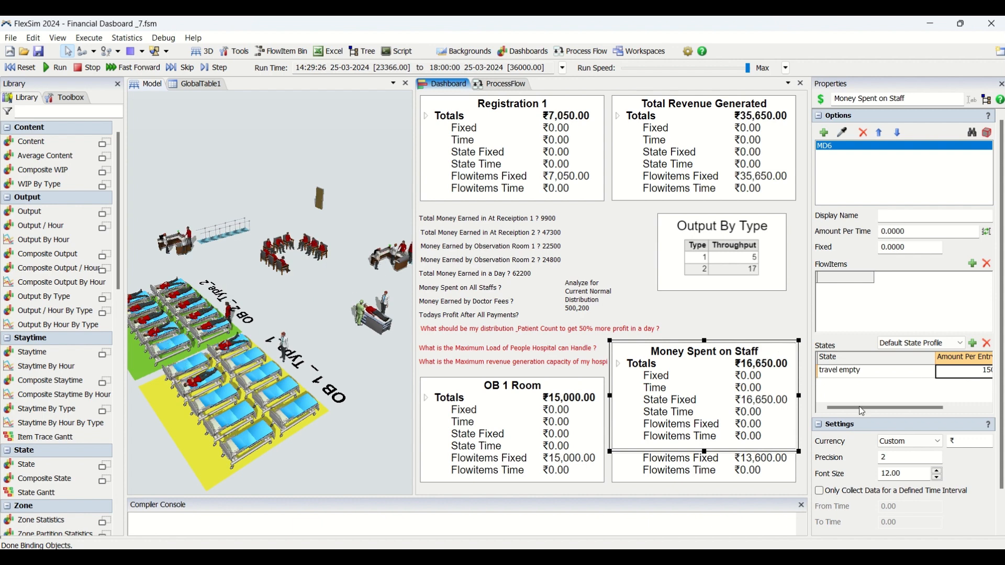
mouse_move(860, 409)
mouse_down()
mouse_move(901, 410)
mouse_move(864, 410)
mouse_up()
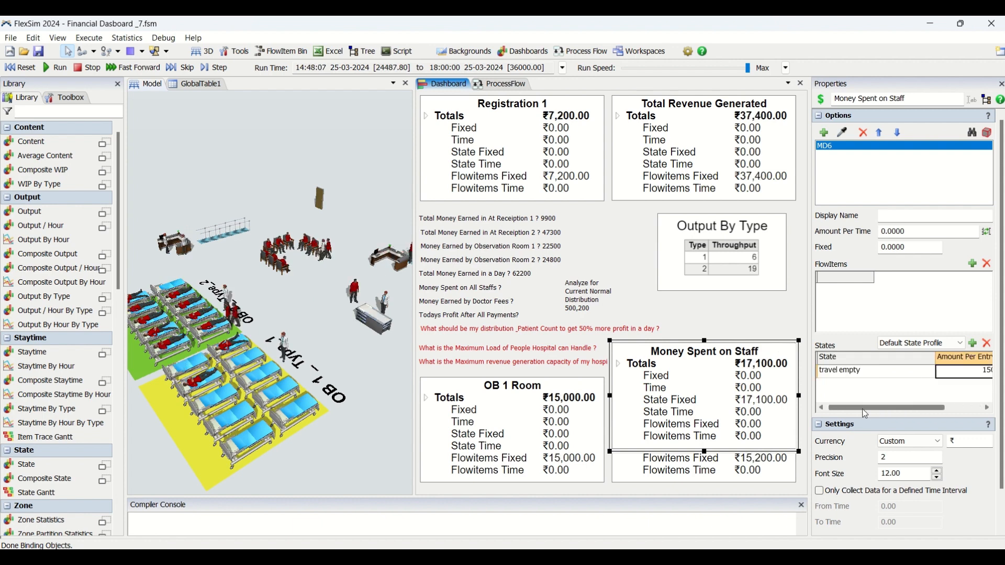
click(913, 385)
click(897, 373)
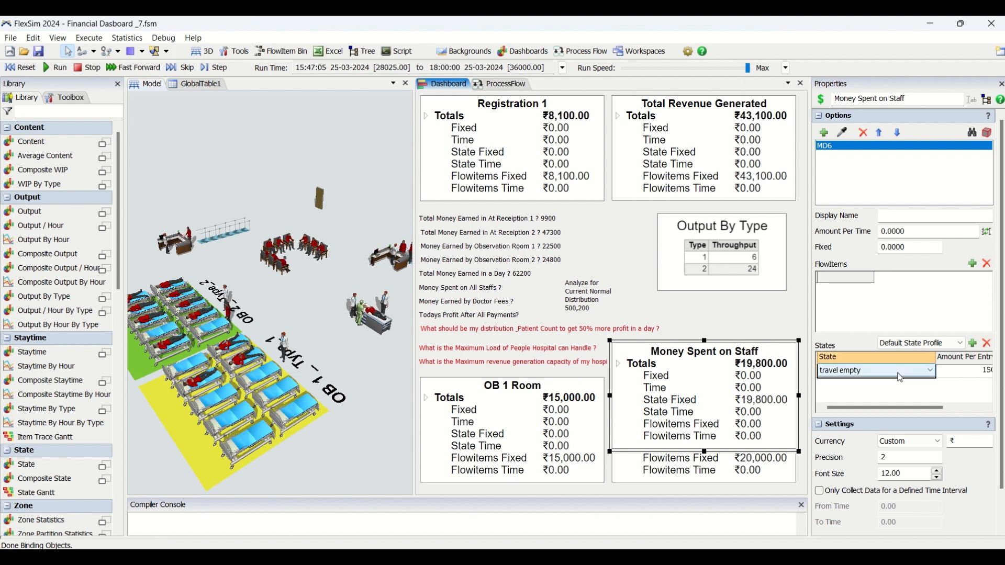
click(897, 372)
click(960, 389)
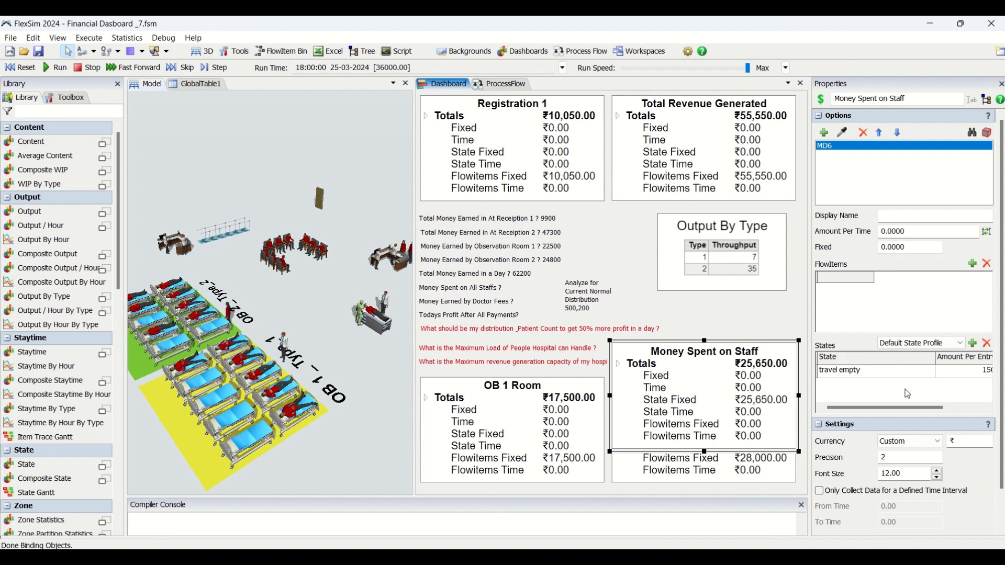
click(20, 68)
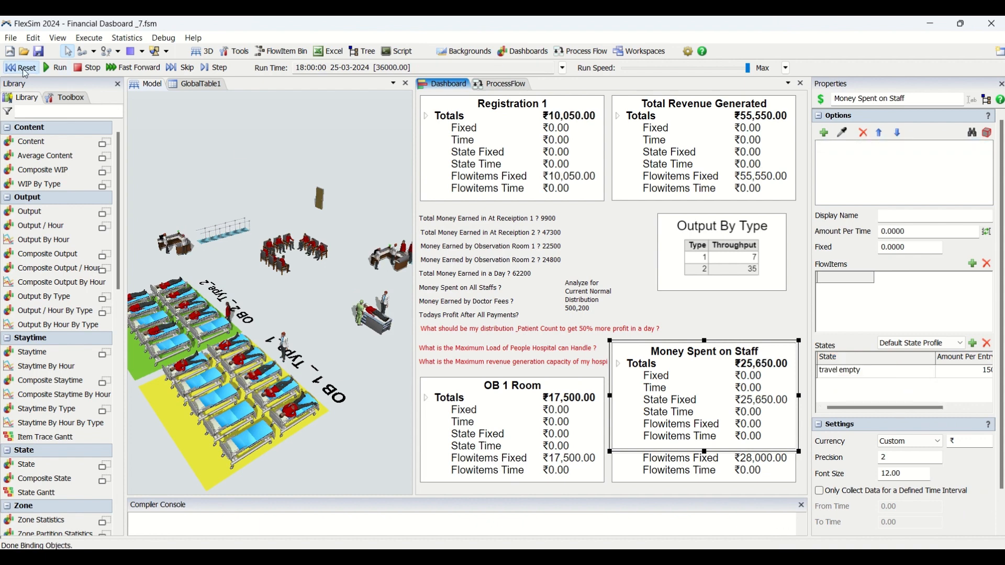
Remove MD6's travel empty state entry and set its fixed amount to 150
click(837, 369)
click(990, 344)
click(911, 248)
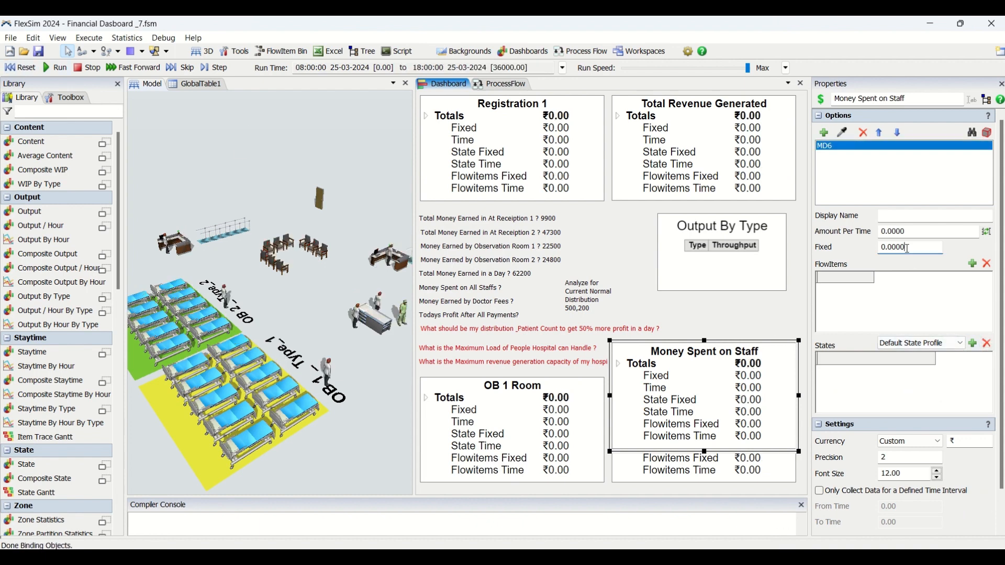
text(150)
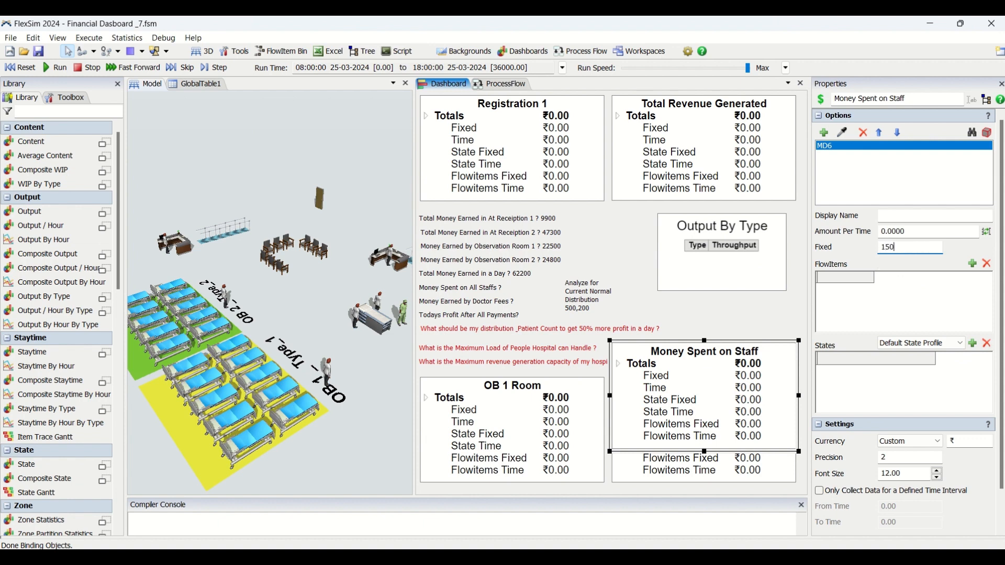
Reset and run the simulation to check the staff cost against MD6's fixed amount
click(20, 68)
click(59, 67)
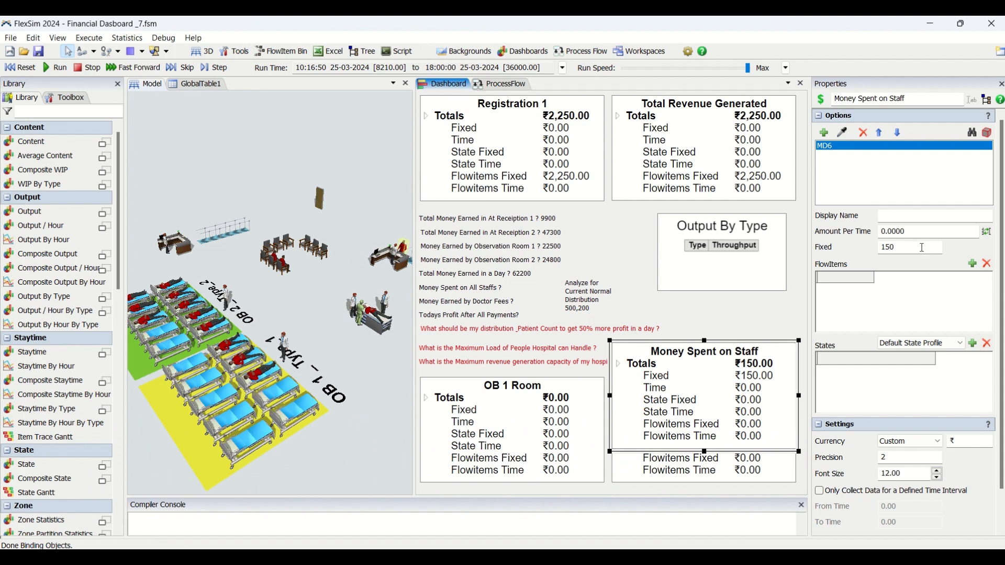
drag(927, 247, 871, 249)
click(972, 344)
click(897, 375)
click(896, 375)
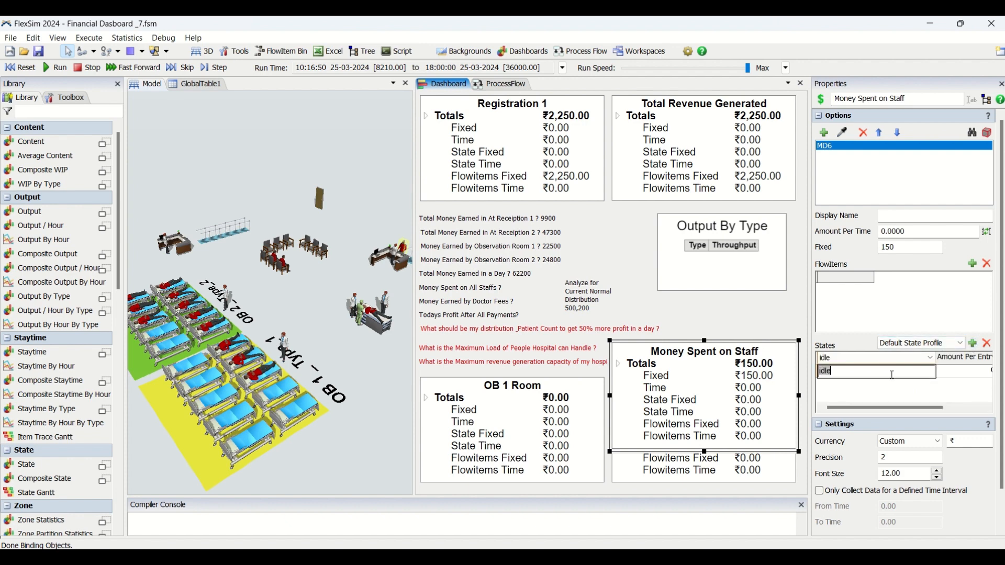
click(925, 383)
click(919, 374)
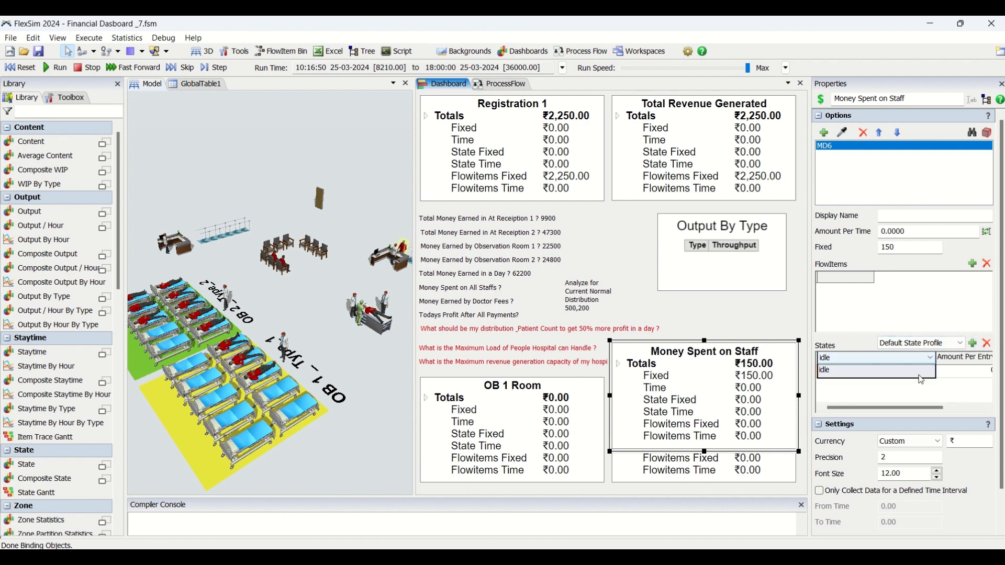
click(923, 360)
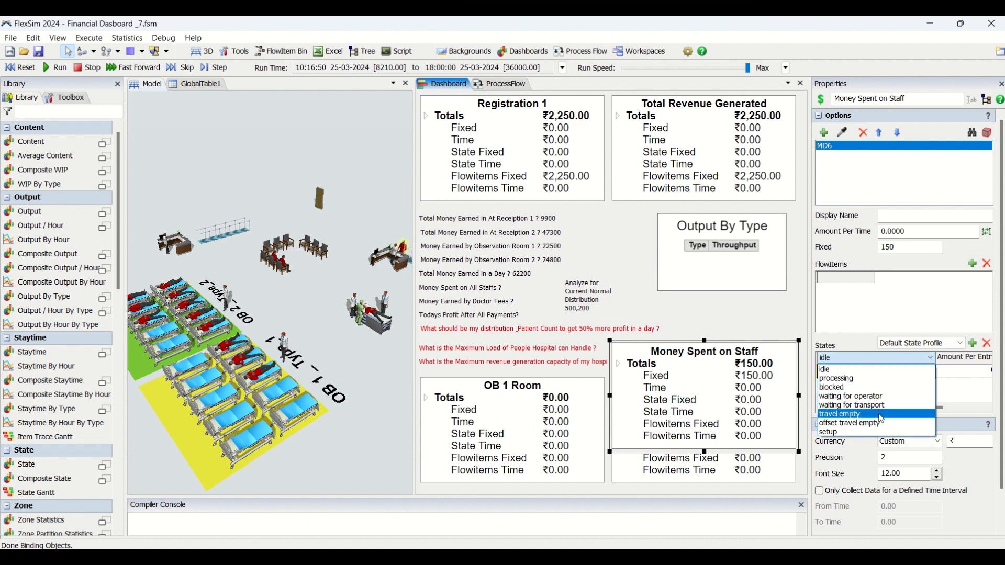
click(962, 398)
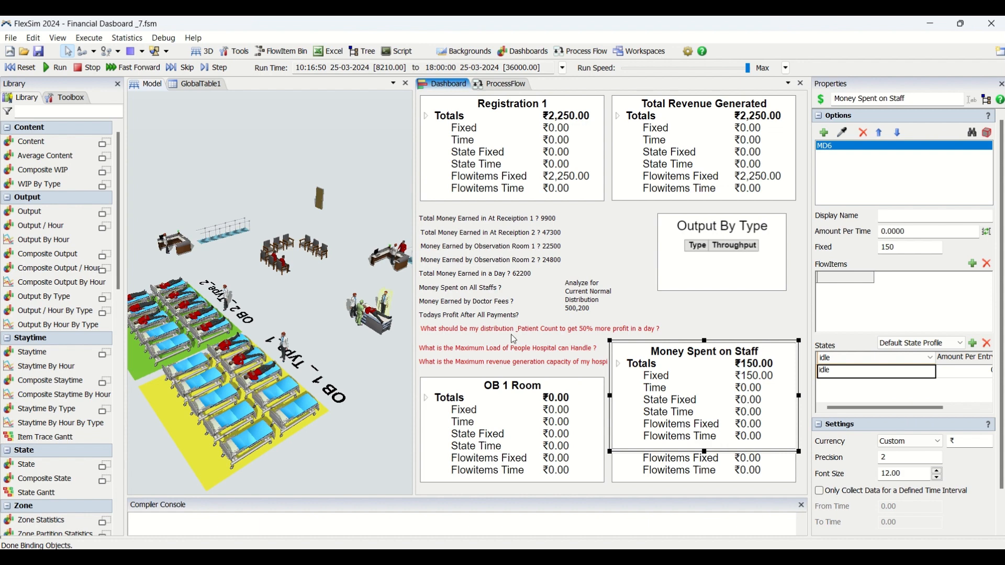
click(915, 399)
click(901, 374)
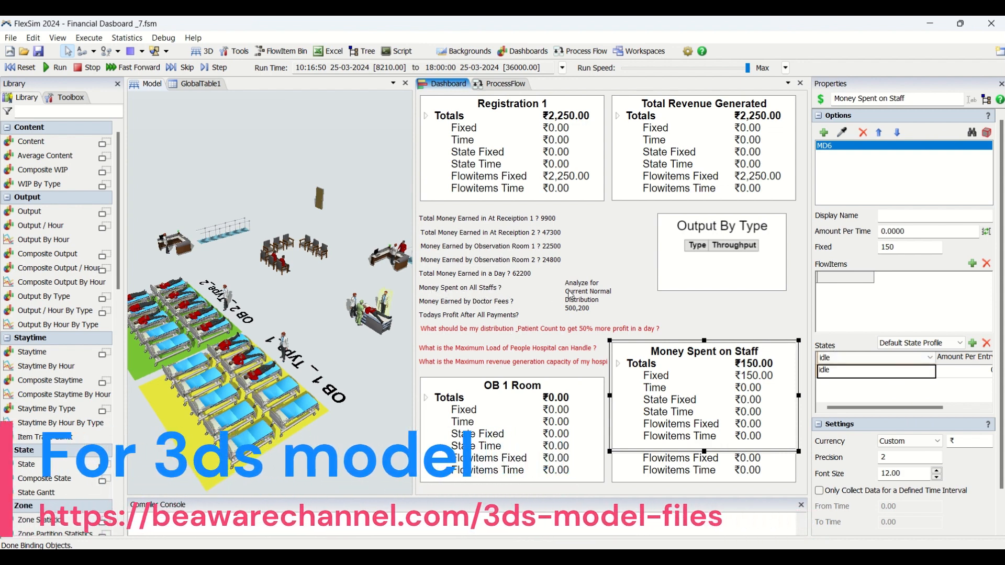
click(991, 346)
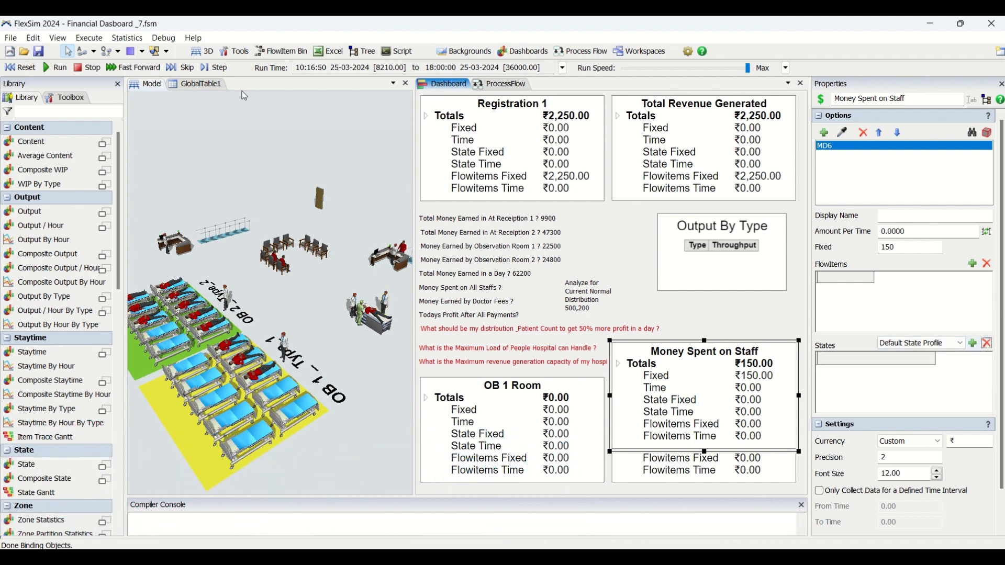
Reset the model and add staff members MD4, MD1, MD5, MD3 and MD2 to the Money Spent on Staff widget
click(20, 67)
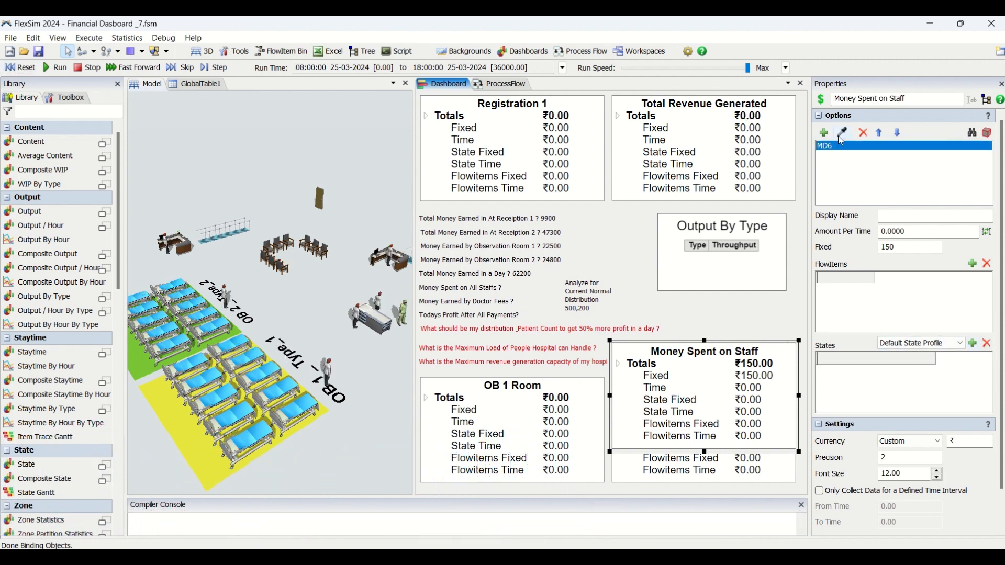
click(356, 310)
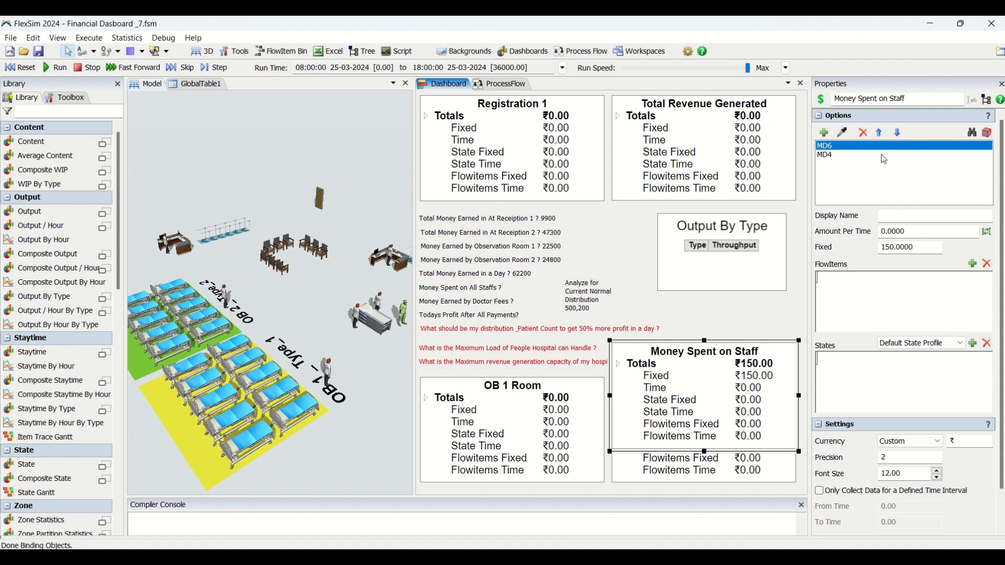
click(391, 256)
click(842, 134)
click(329, 369)
click(842, 133)
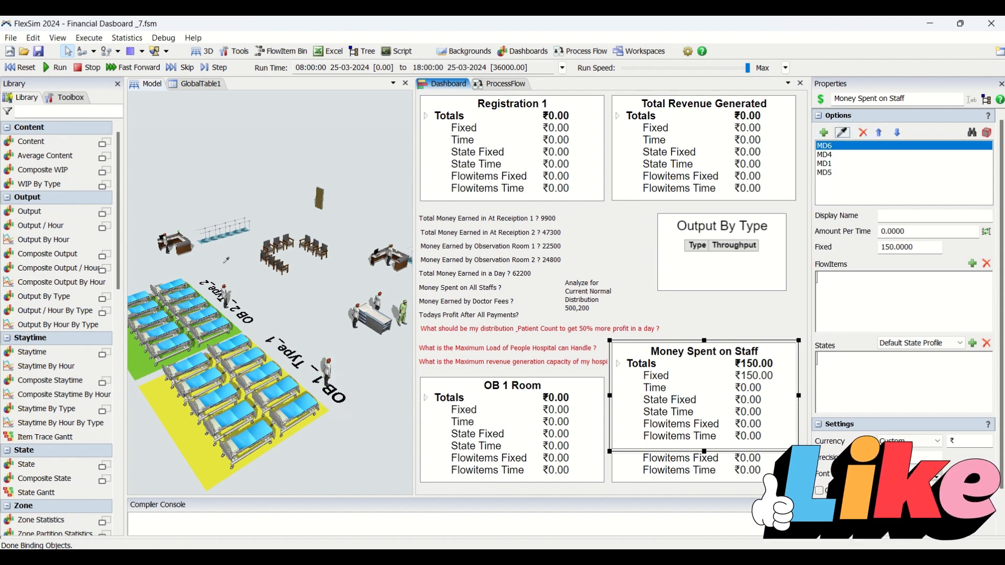
click(225, 298)
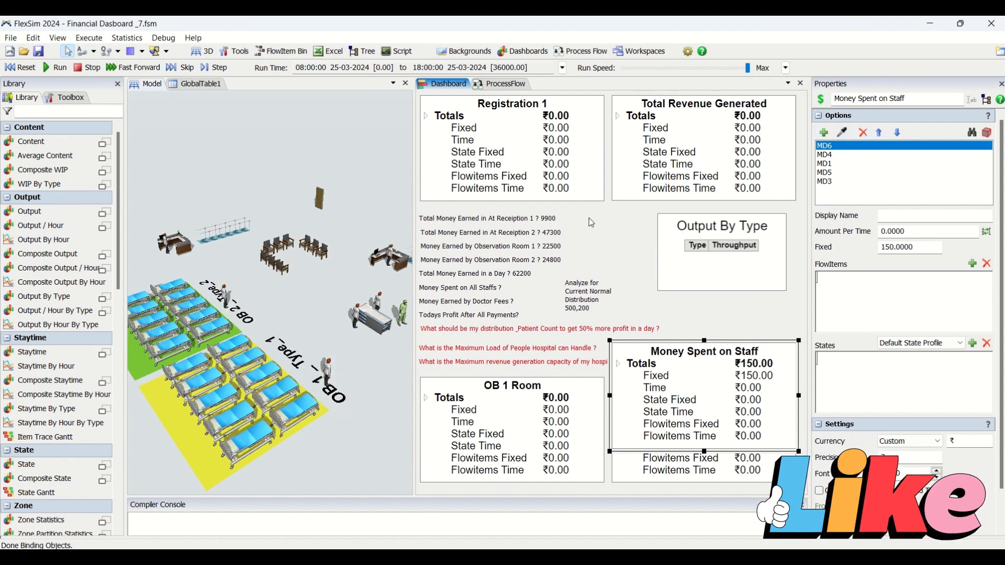
click(841, 133)
click(173, 244)
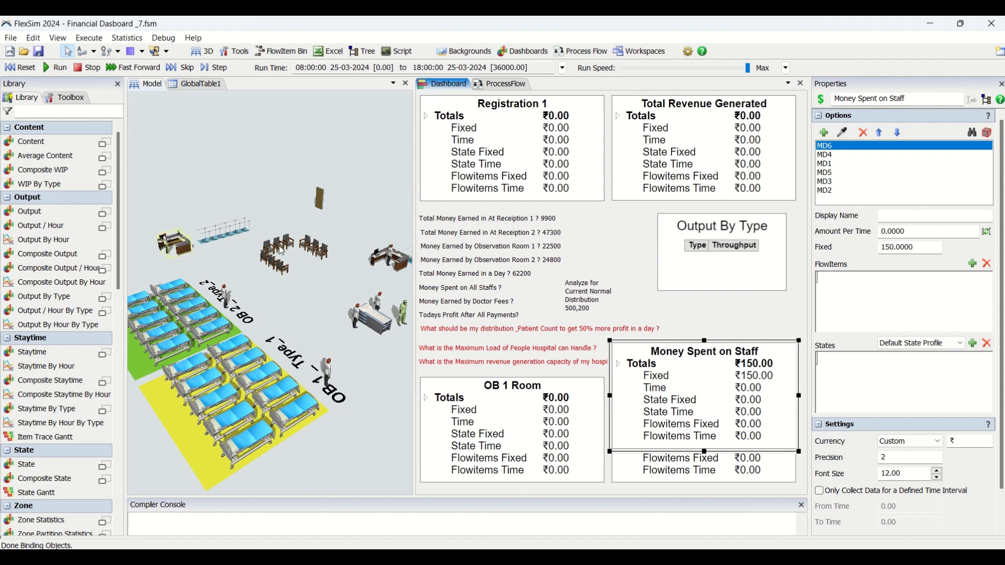
Reorder the widget's staff objects in ascending order from MD1 to MD6
click(880, 133)
click(836, 166)
click(836, 173)
click(896, 135)
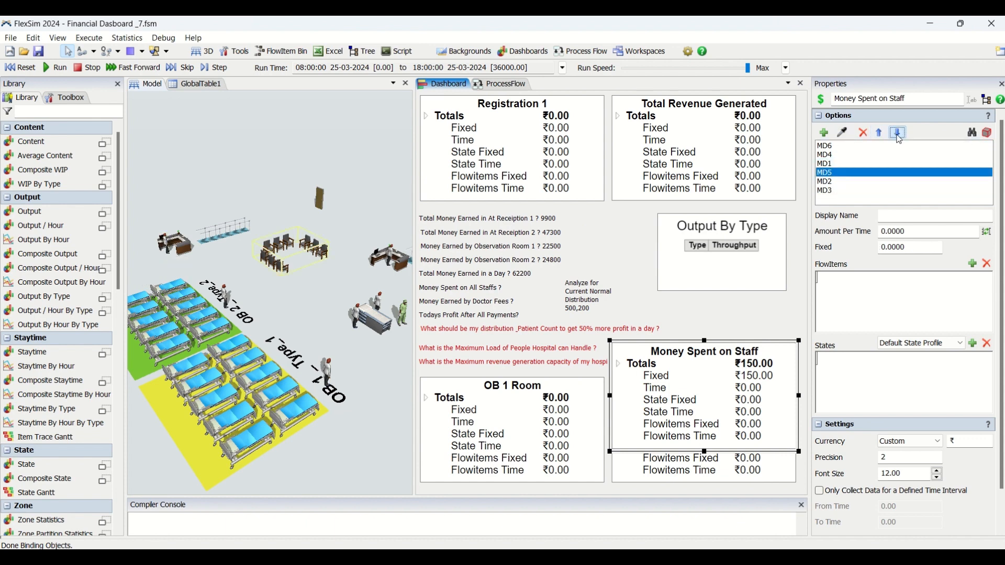
click(900, 137)
click(900, 137)
click(842, 156)
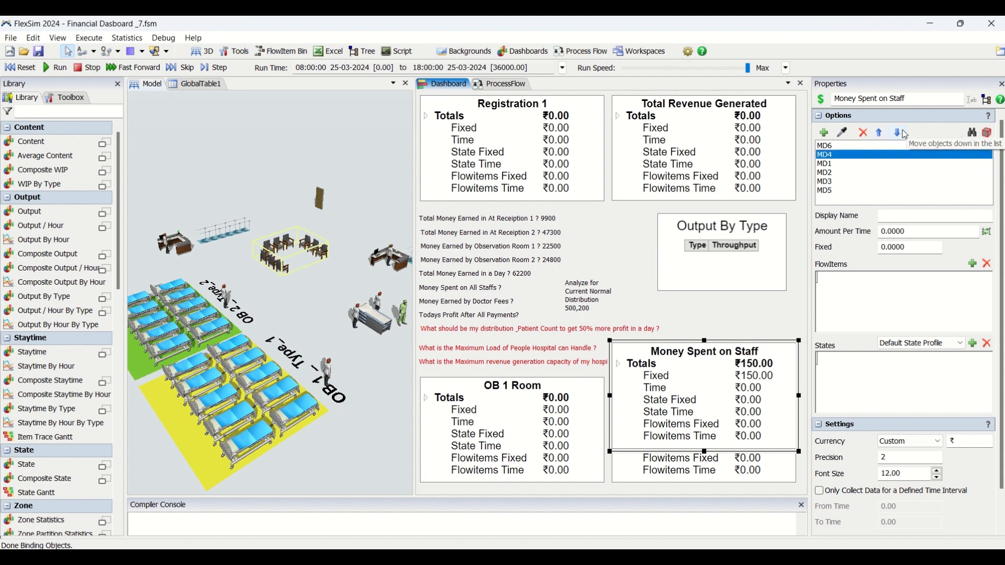
click(904, 134)
click(904, 134)
click(905, 134)
click(907, 135)
click(882, 131)
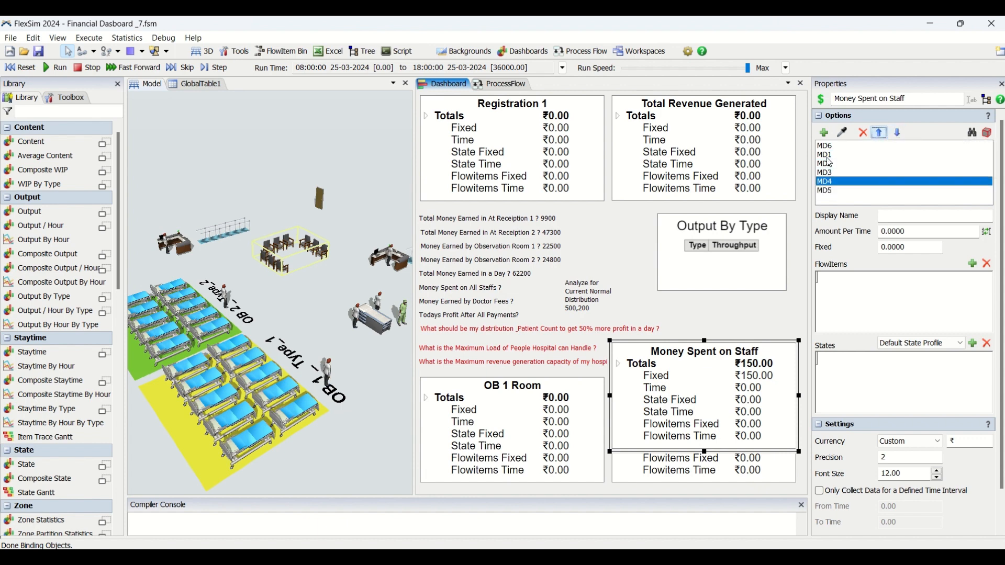
click(829, 146)
click(898, 134)
click(898, 134)
click(899, 135)
click(900, 135)
click(900, 135)
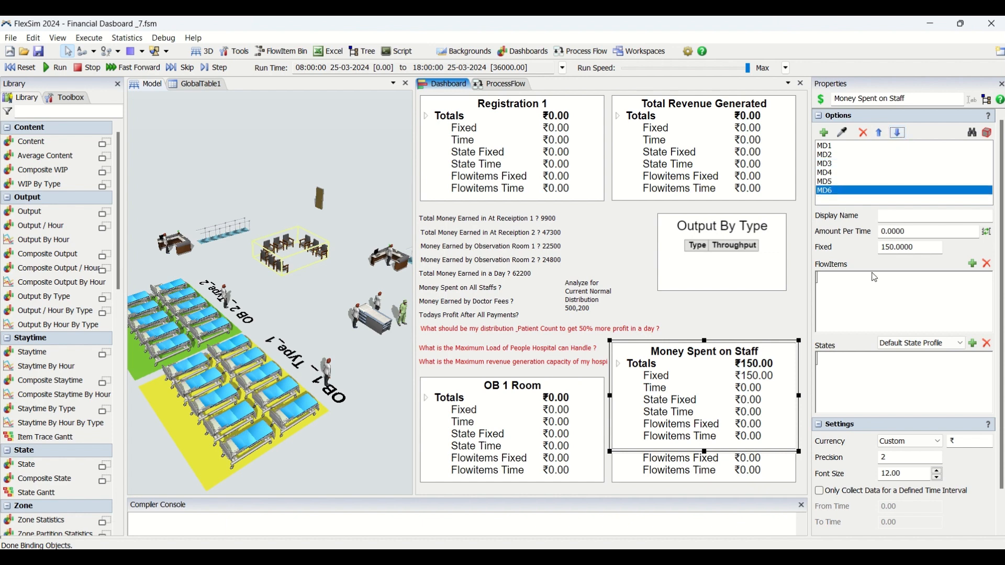
Set MD6's fixed amount to 750
double_click(883, 248)
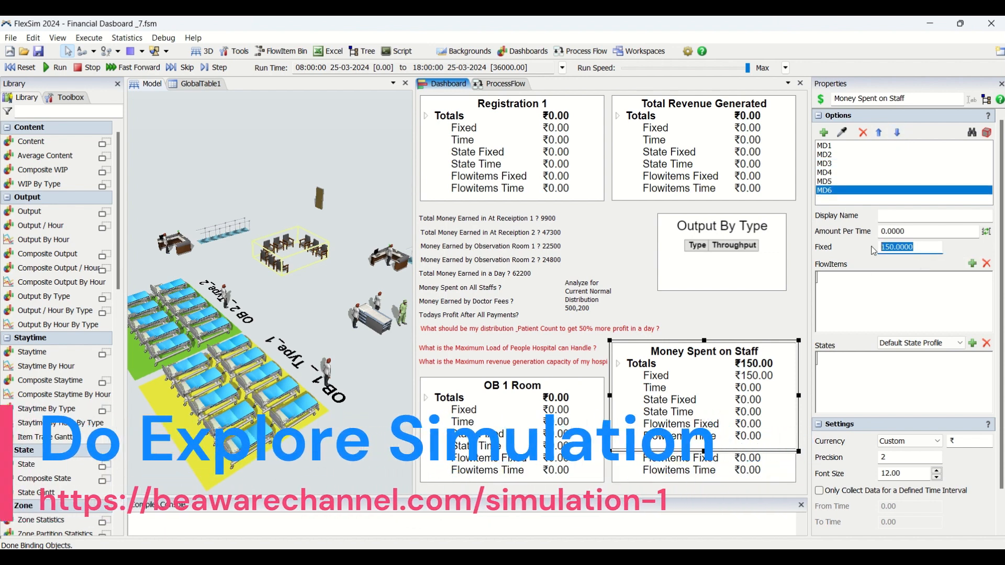
text(1500)
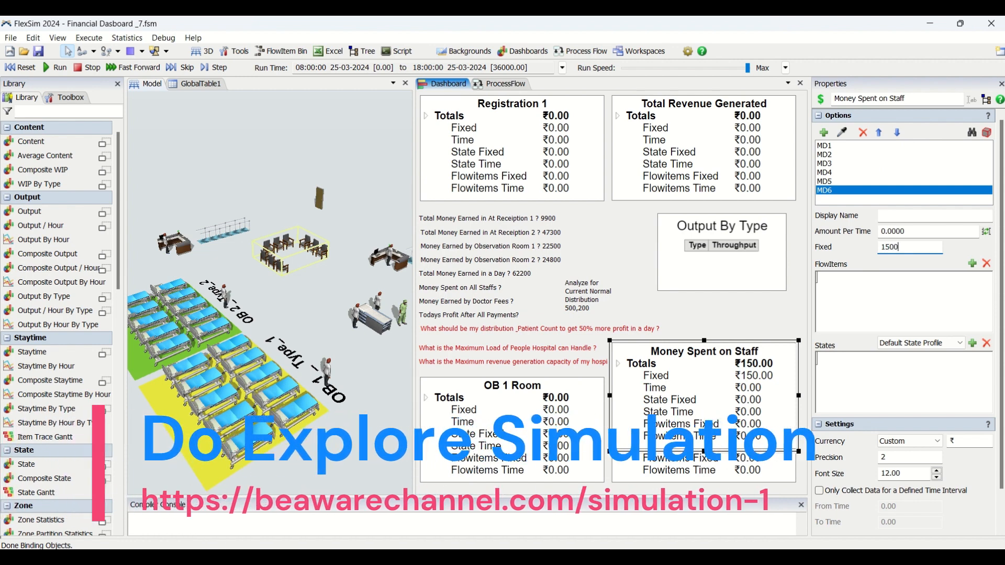
double_click(884, 248)
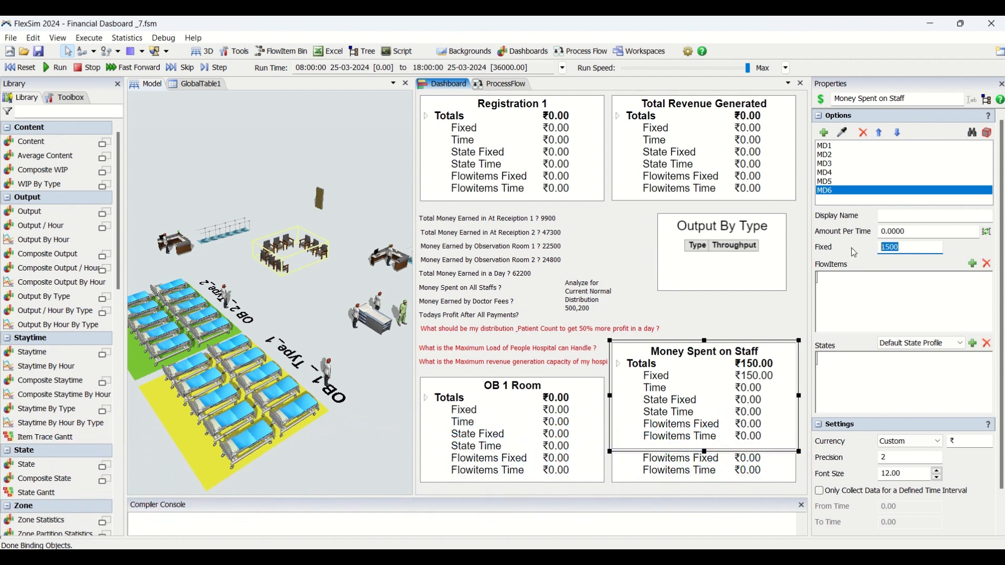
text(750)
Run the simulation, compare the fixed amounts of MD1, MD3, MD5 and MD6 with the staff total, and reset the model
click(26, 70)
click(59, 68)
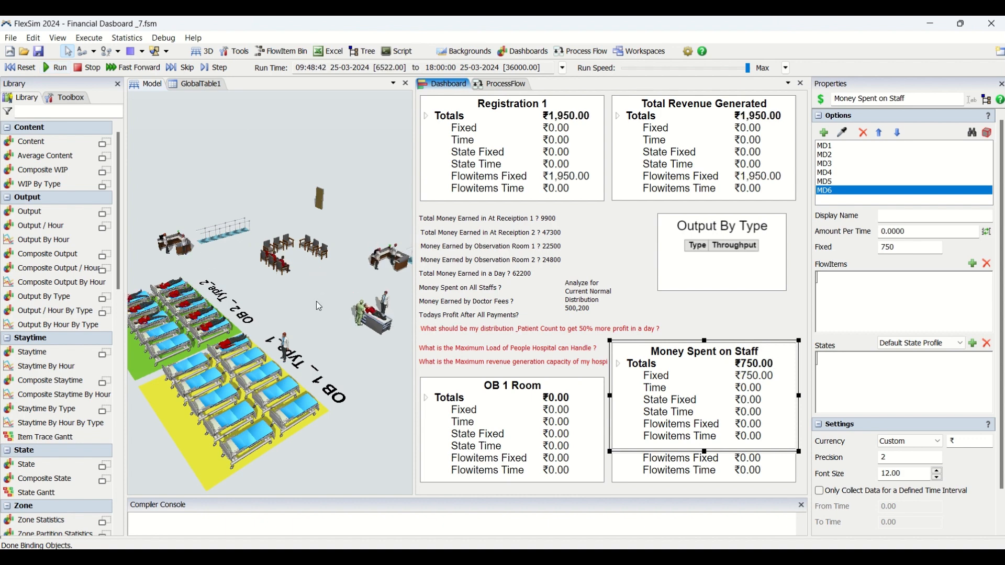
click(830, 147)
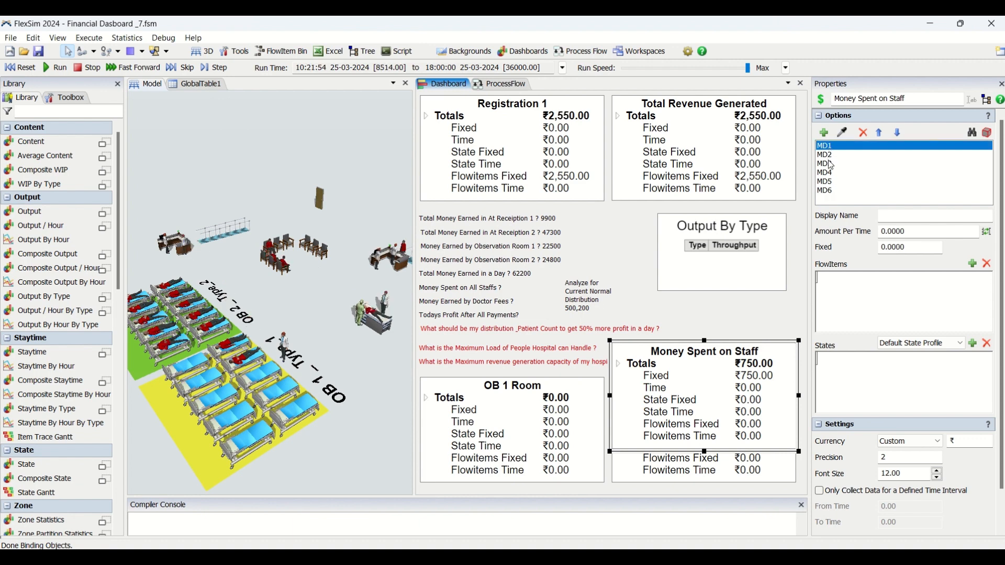
click(831, 164)
click(830, 181)
click(830, 192)
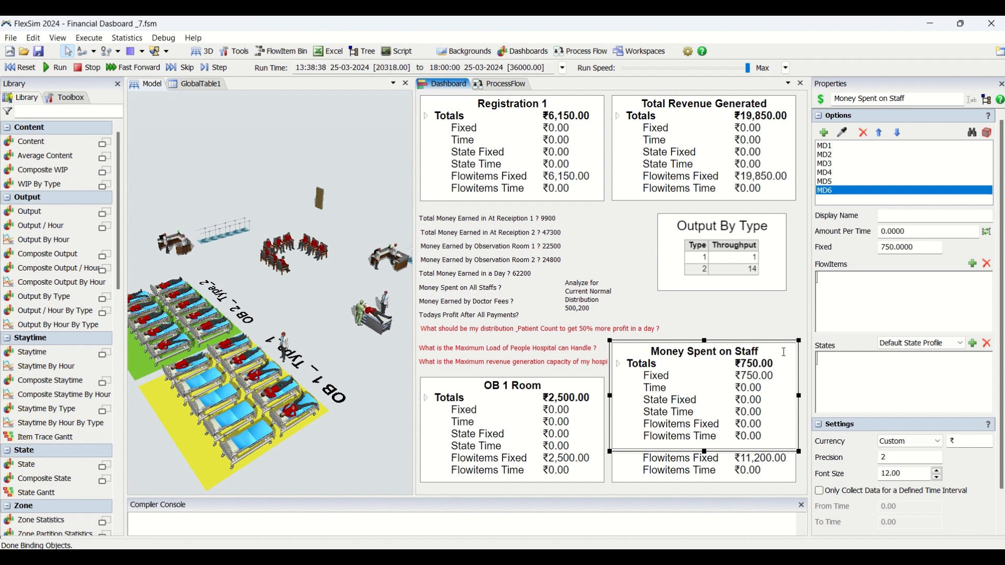
drag(936, 248, 883, 248)
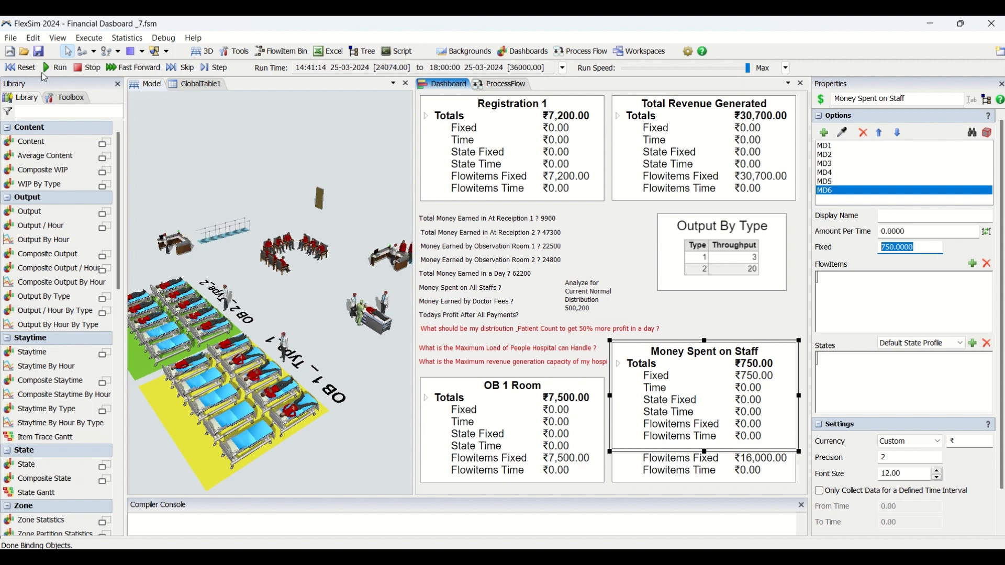
click(28, 72)
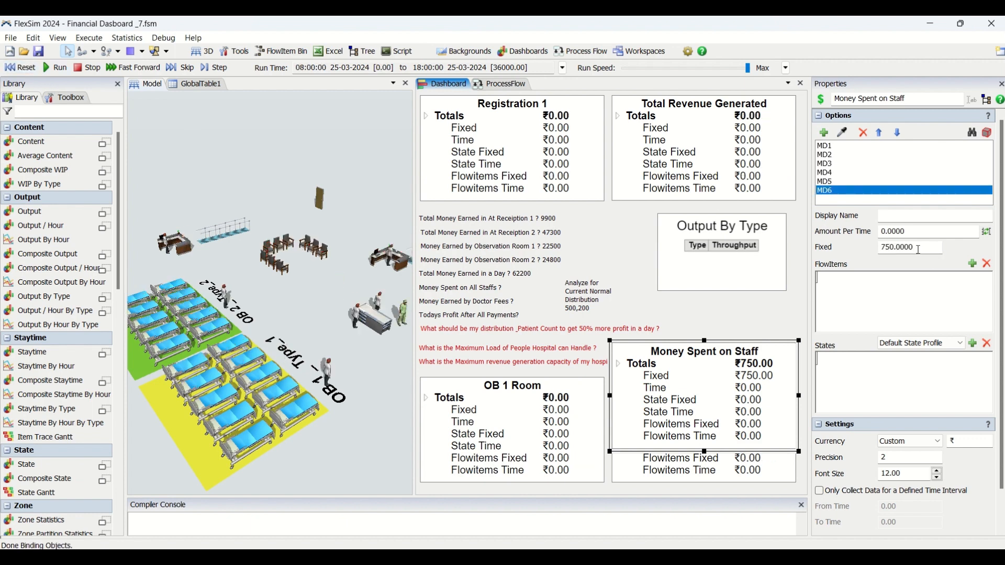
Set the fixed amount of all six staff objects, MD1 through MD6, to 150
drag(923, 250, 854, 240)
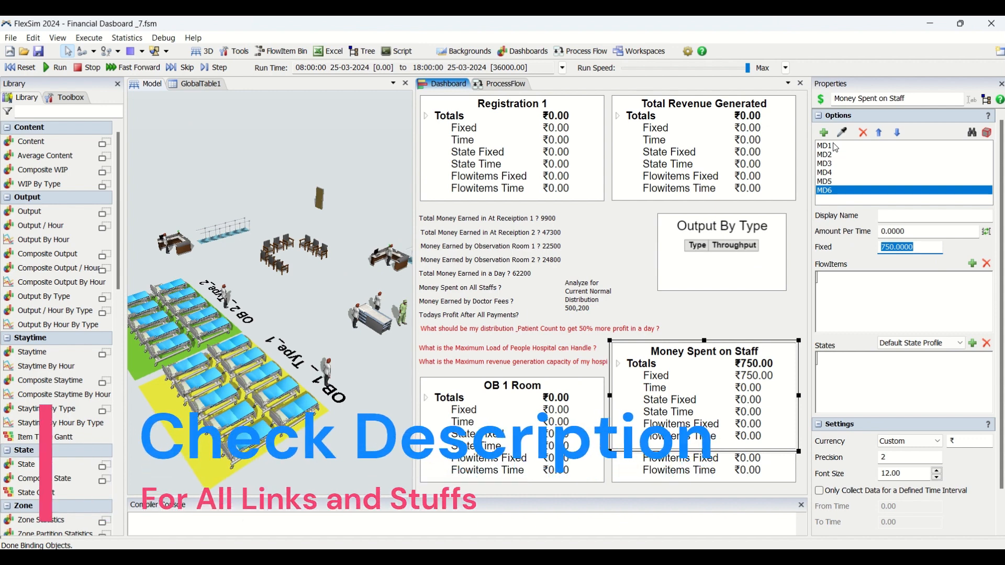
drag(835, 157, 837, 192)
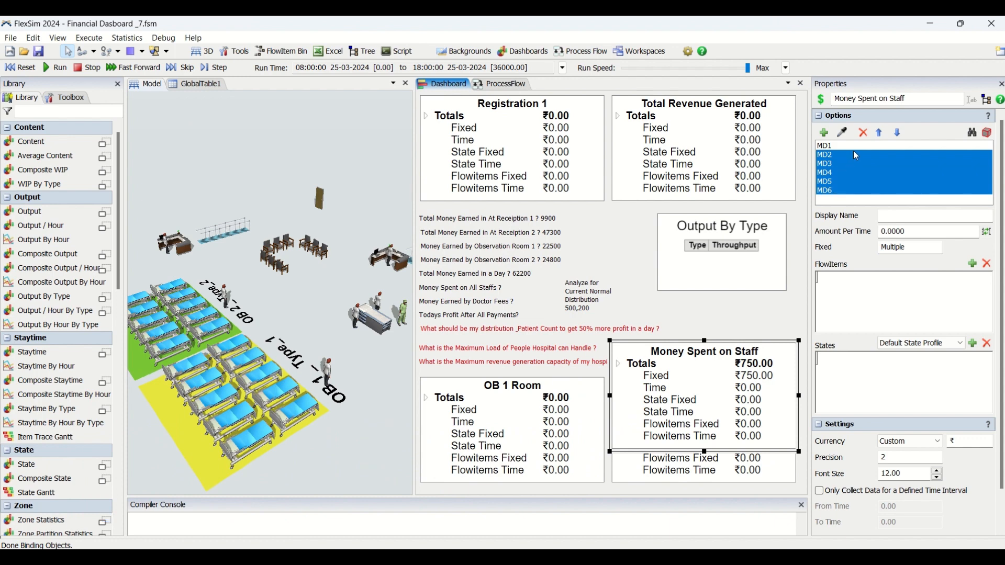
click(882, 173)
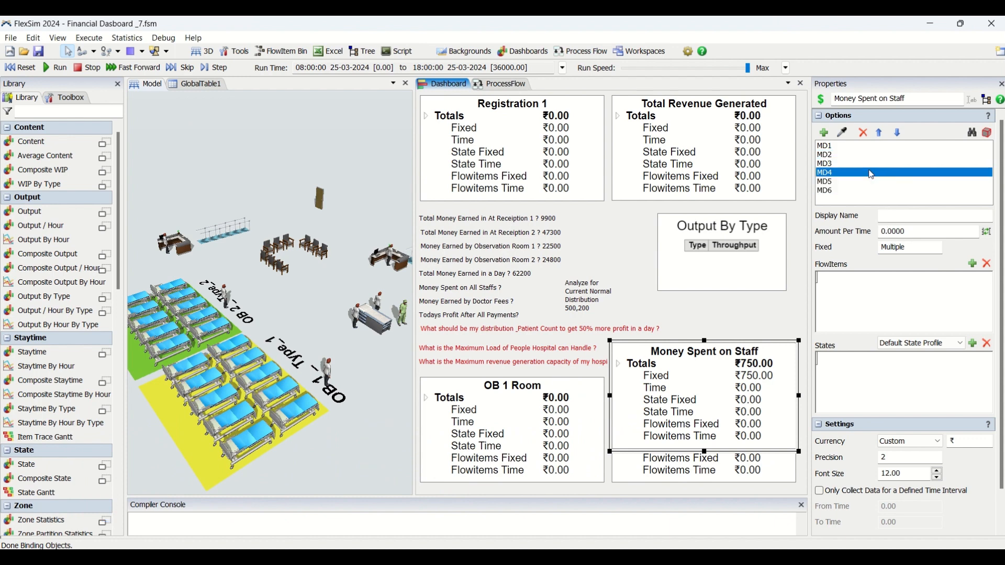
drag(843, 146, 841, 192)
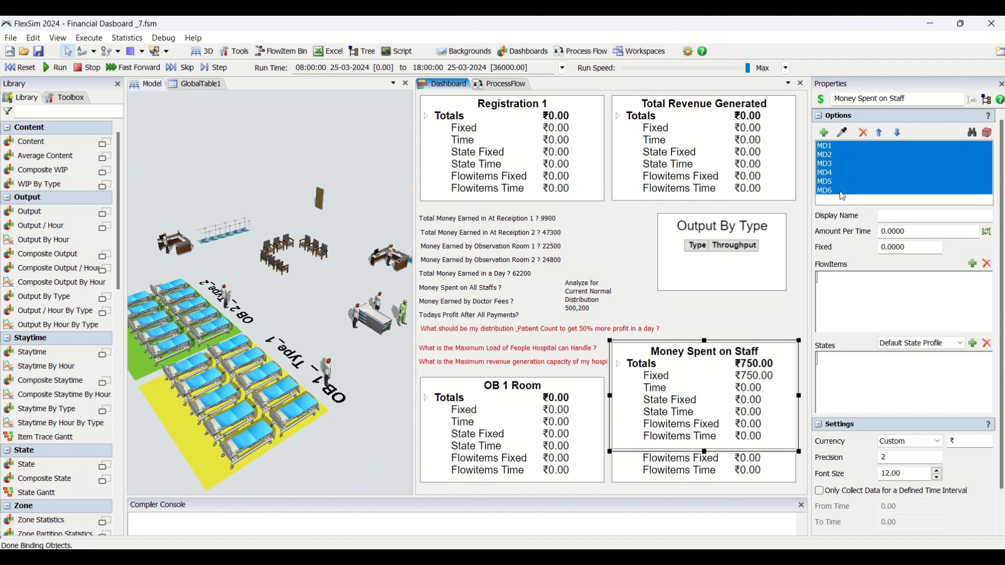
click(914, 250)
drag(921, 250, 873, 249)
text(150)
Reset and run the simulation, then check the fixed amount shared by MD1 through MD6
click(21, 67)
click(55, 67)
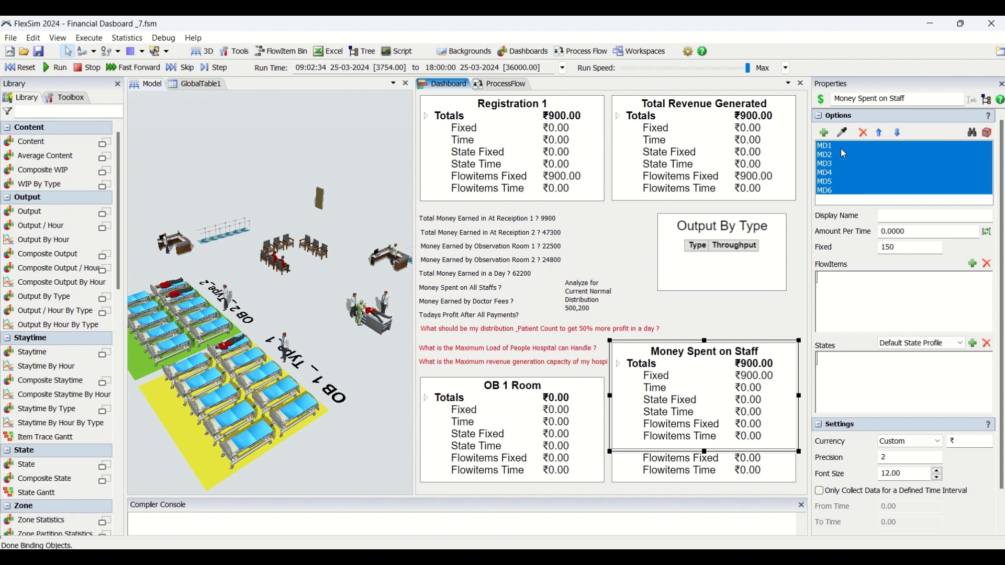
drag(840, 149, 851, 197)
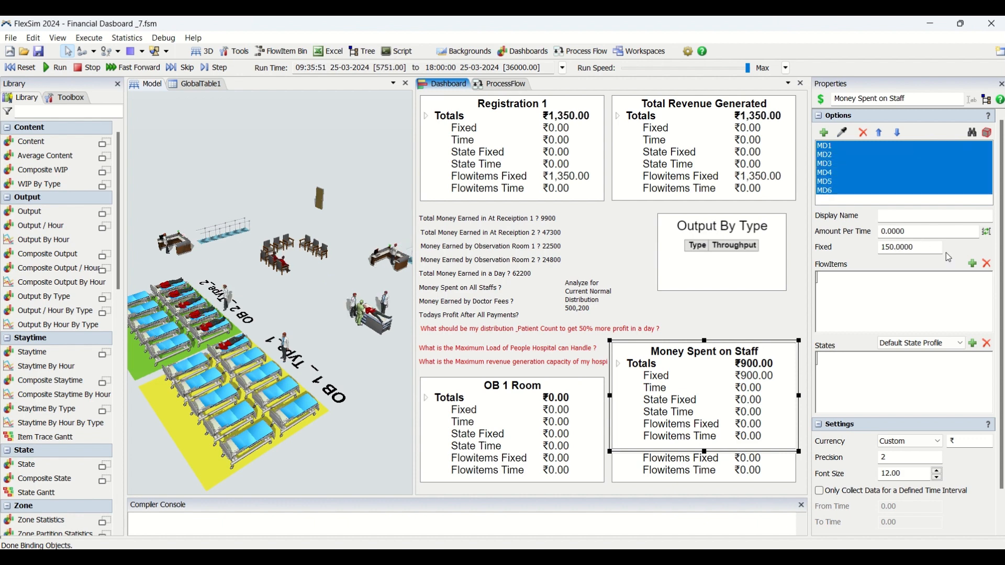
Reset the model and compare the individual fixed amounts of MD1, MD2, MD4 and MD6 with the staff total
drag(925, 248, 870, 248)
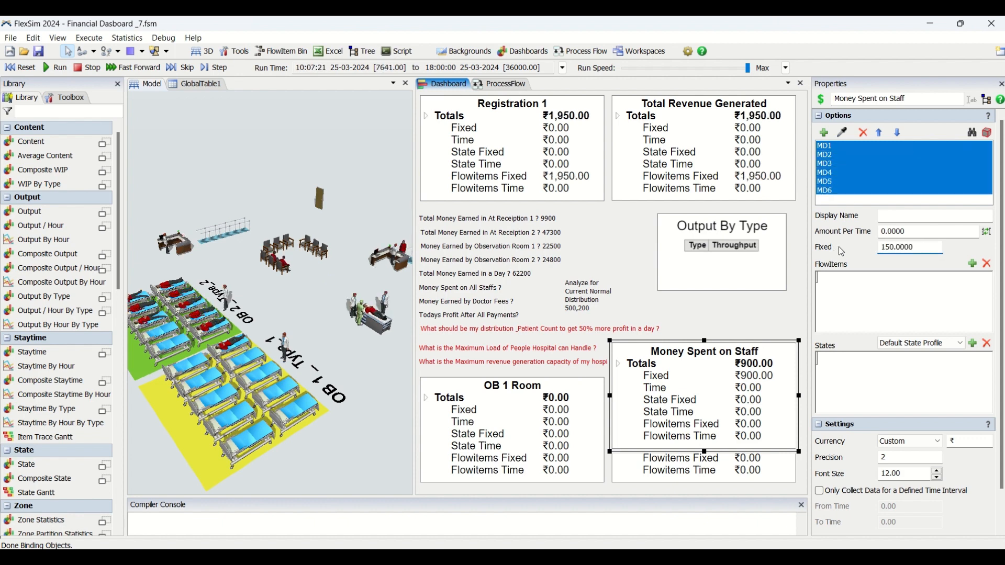
drag(822, 147, 819, 205)
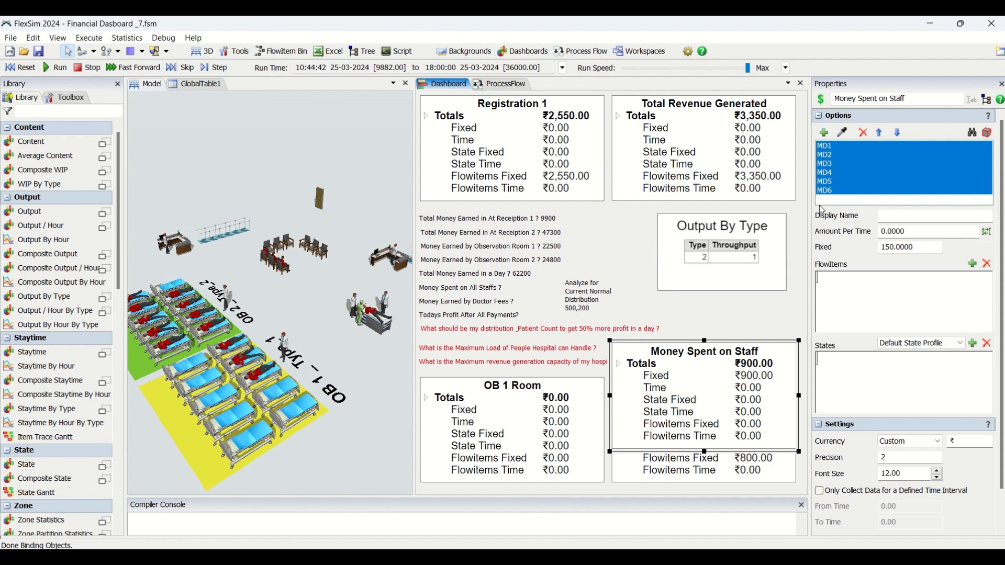
click(26, 68)
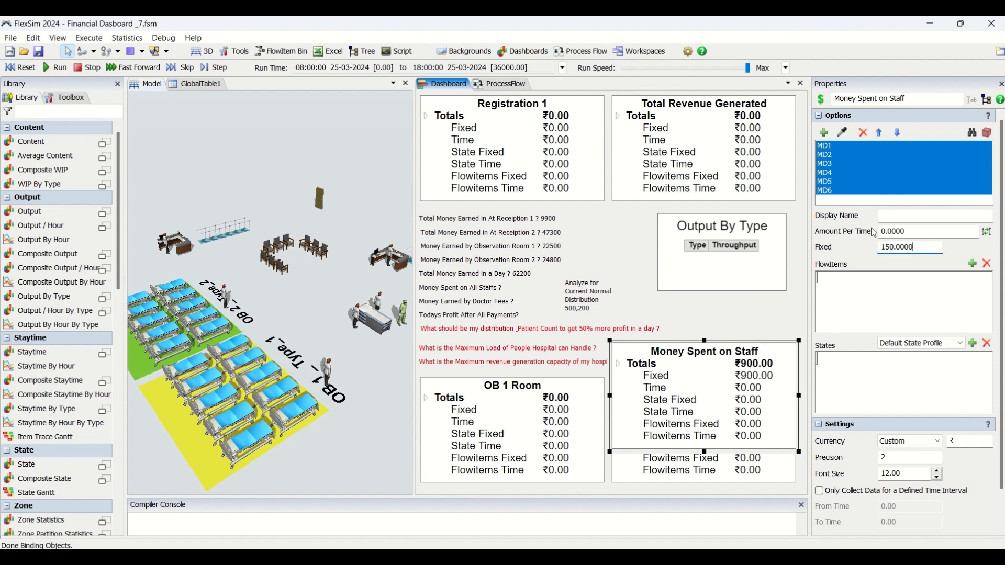
click(830, 148)
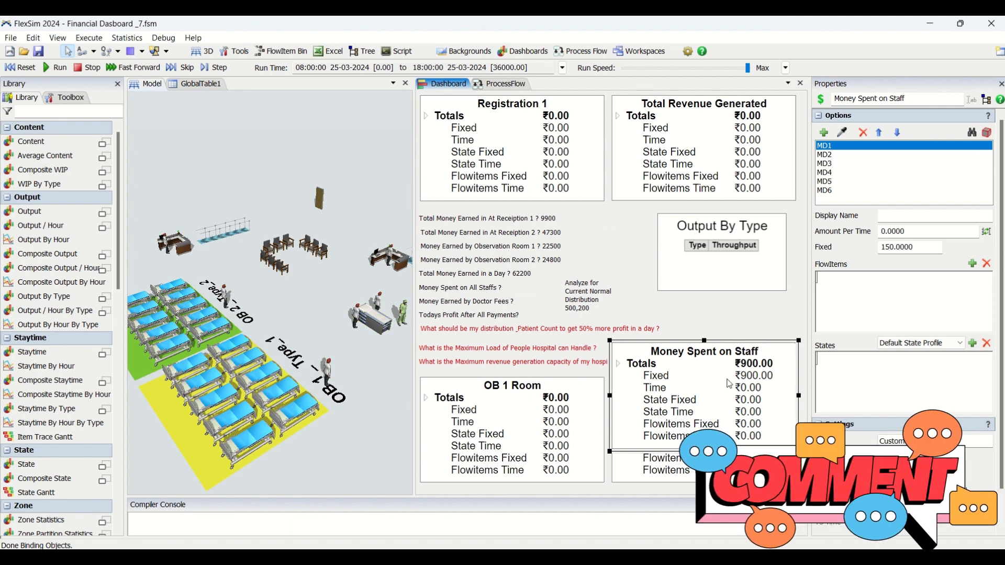
click(826, 156)
click(828, 174)
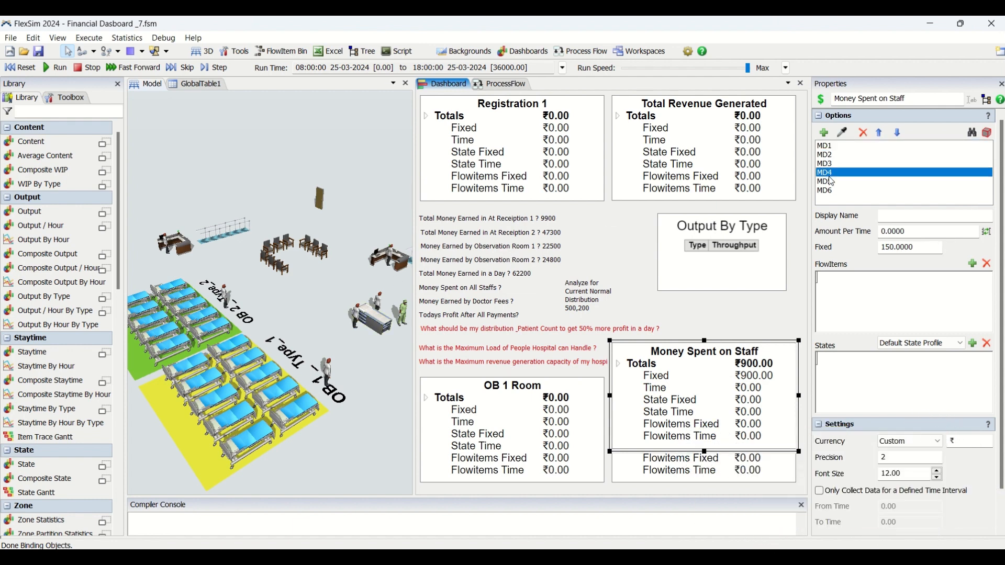
click(831, 192)
drag(930, 248, 871, 244)
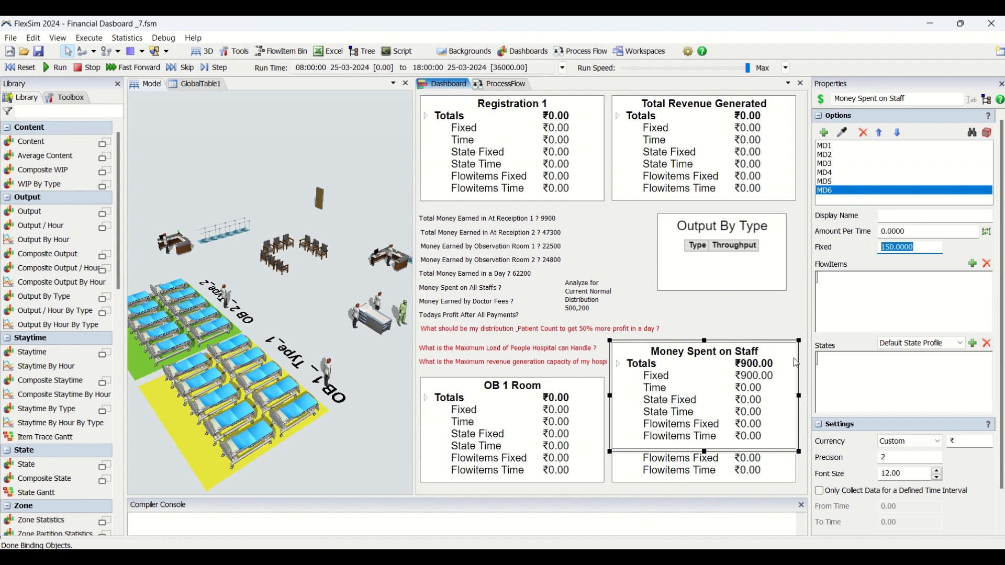
Set the fixed amount of all six staff objects, MD1 through MD6, to 1500 and run the simulation
drag(851, 147, 848, 209)
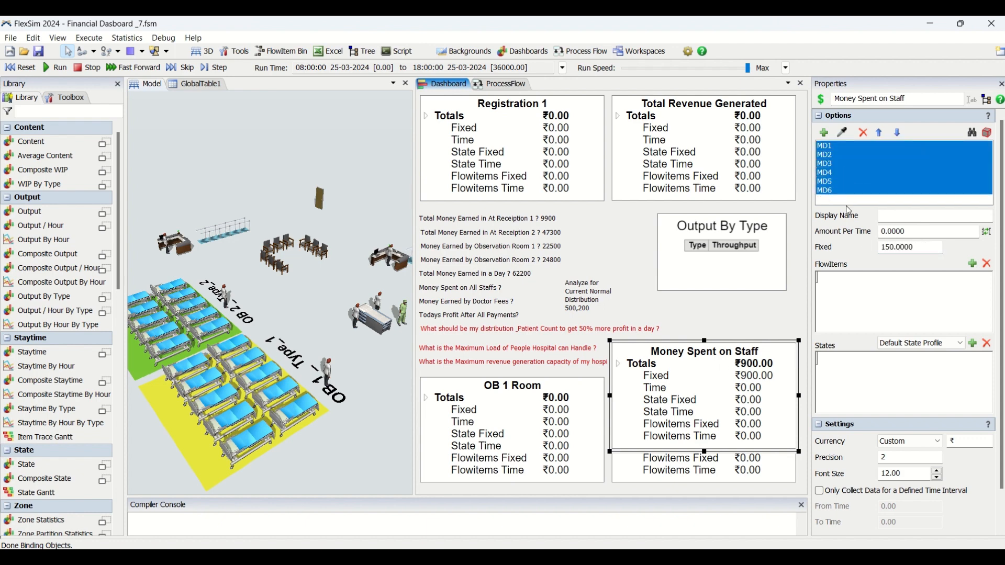
drag(923, 247, 845, 240)
text(1500)
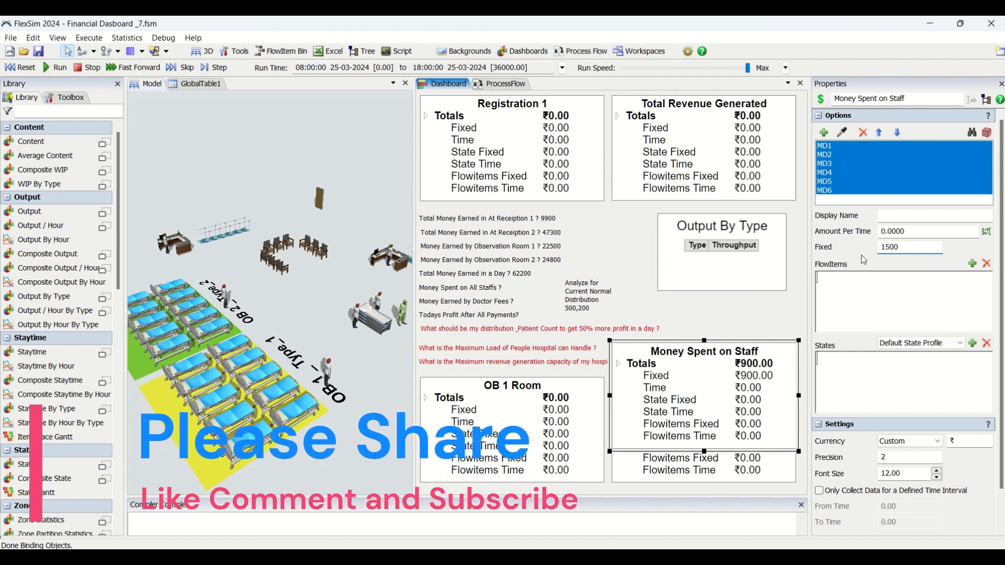
click(43, 66)
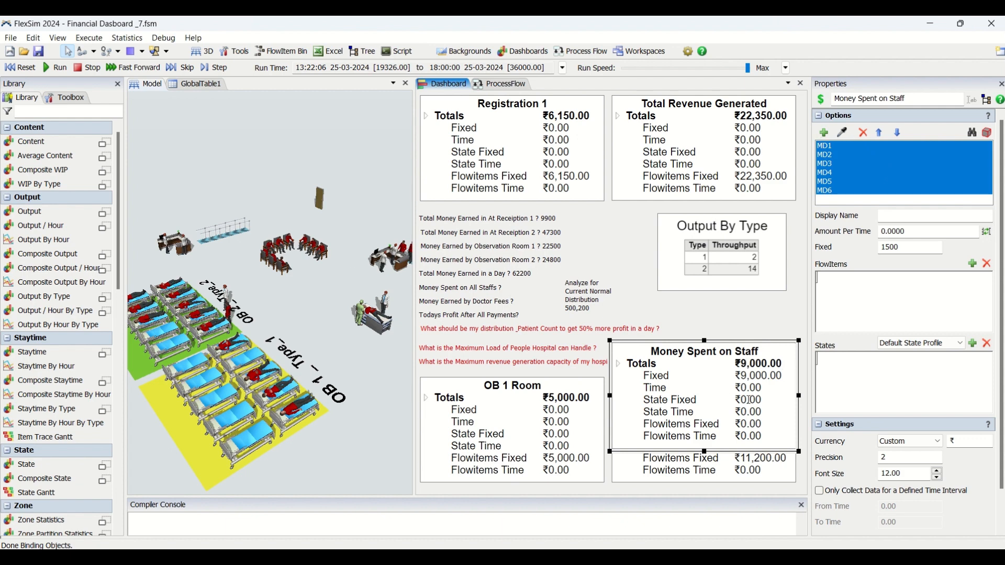
Examine the staff total, then reset the model and check the fixed amounts of MD3, MD5 and all six staff objects together
click(759, 303)
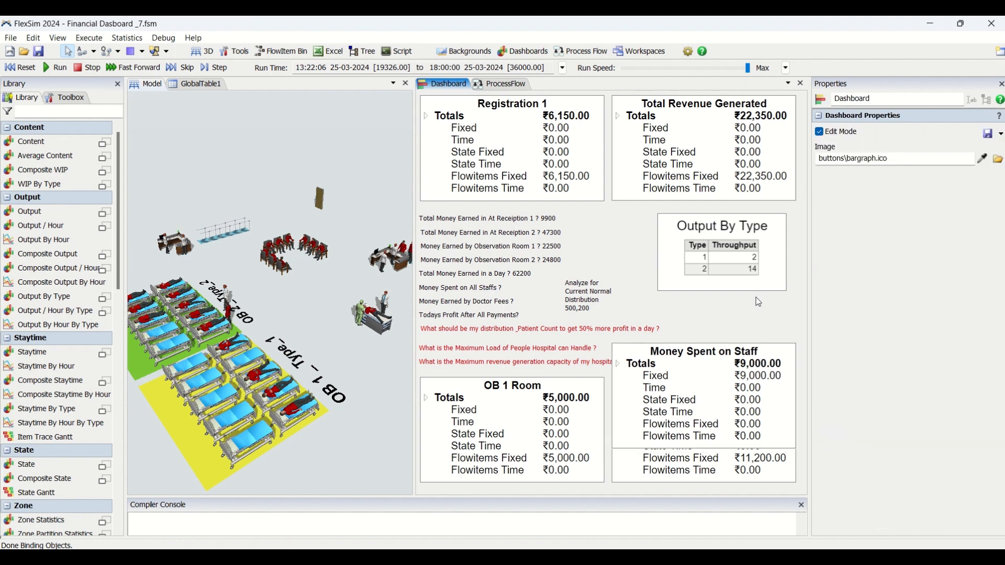
click(765, 380)
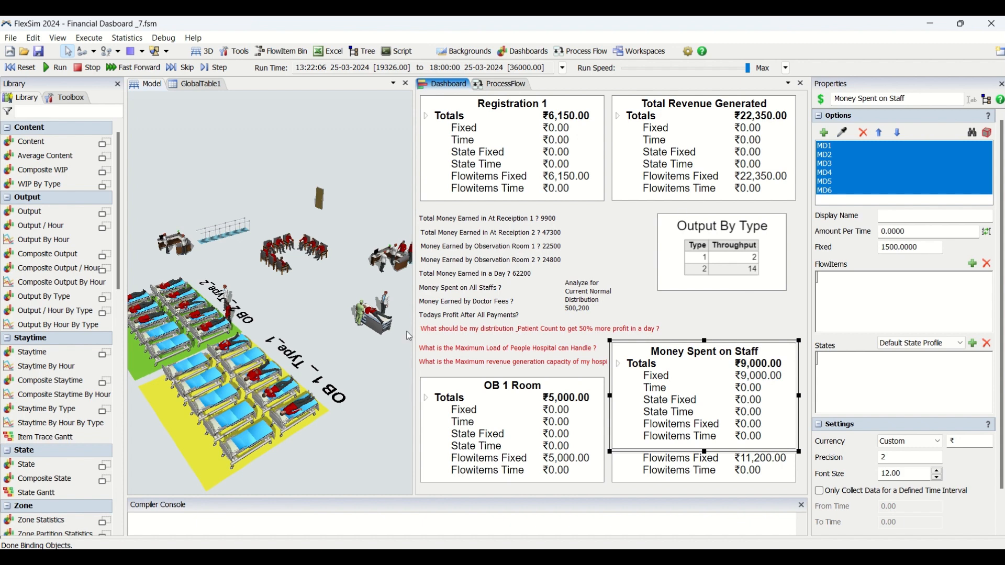
click(390, 305)
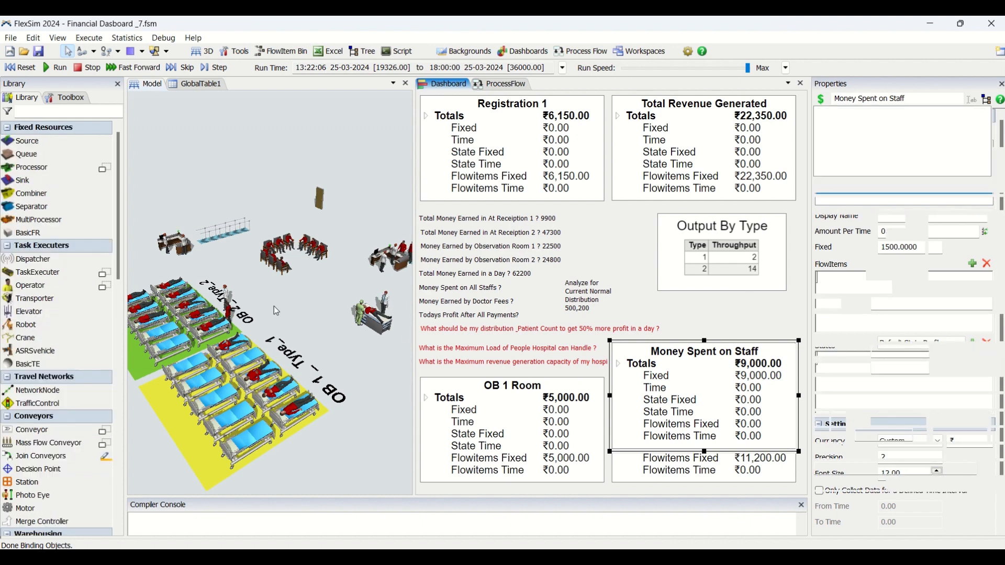
click(16, 70)
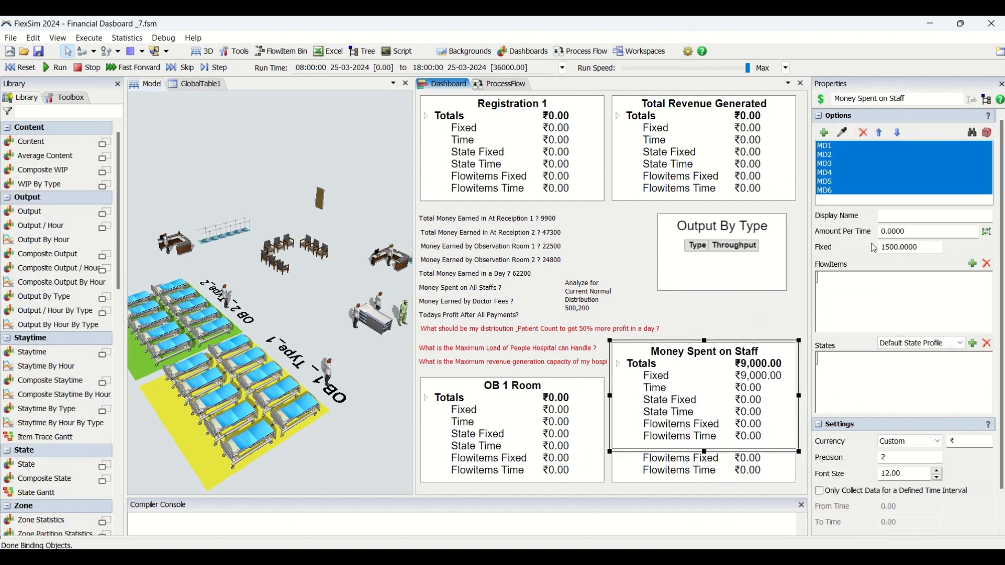
click(836, 166)
click(837, 182)
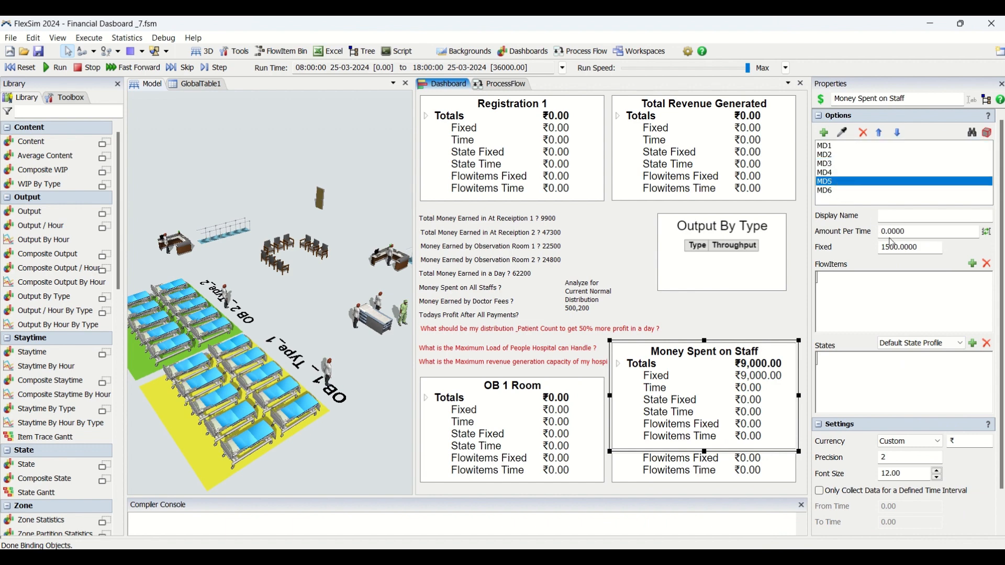
click(925, 252)
drag(832, 147, 839, 195)
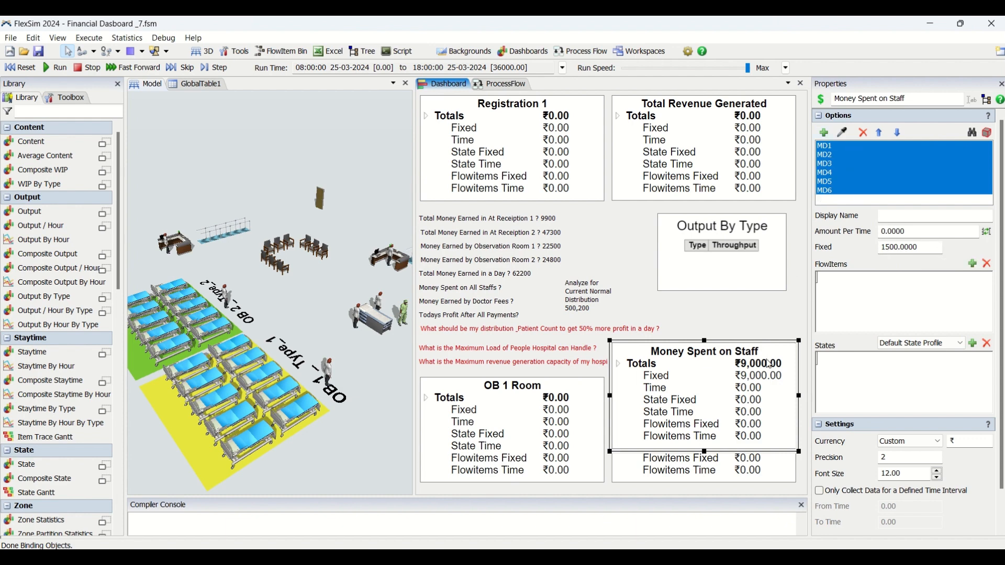
Add the answer "1500*6 9000" after the "Money Spent on All Staffs ?" question on the dashboard
click(776, 307)
drag(781, 364, 776, 364)
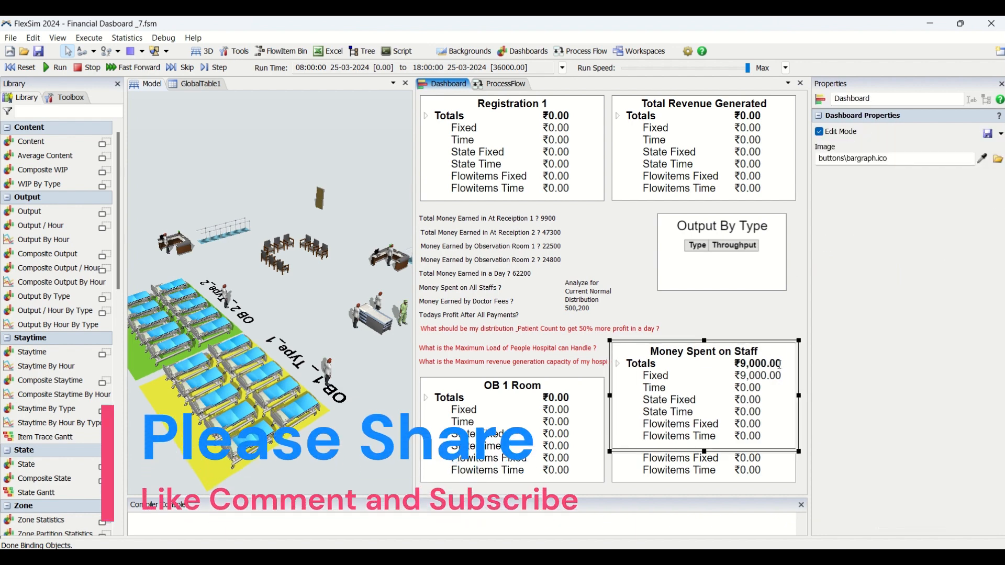
click(516, 292)
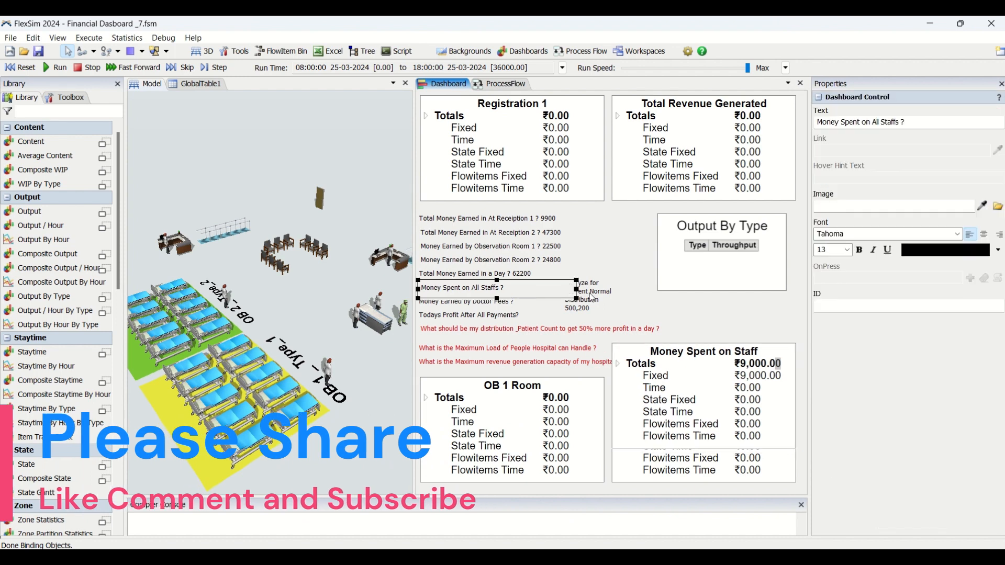
click(631, 289)
click(523, 290)
click(963, 124)
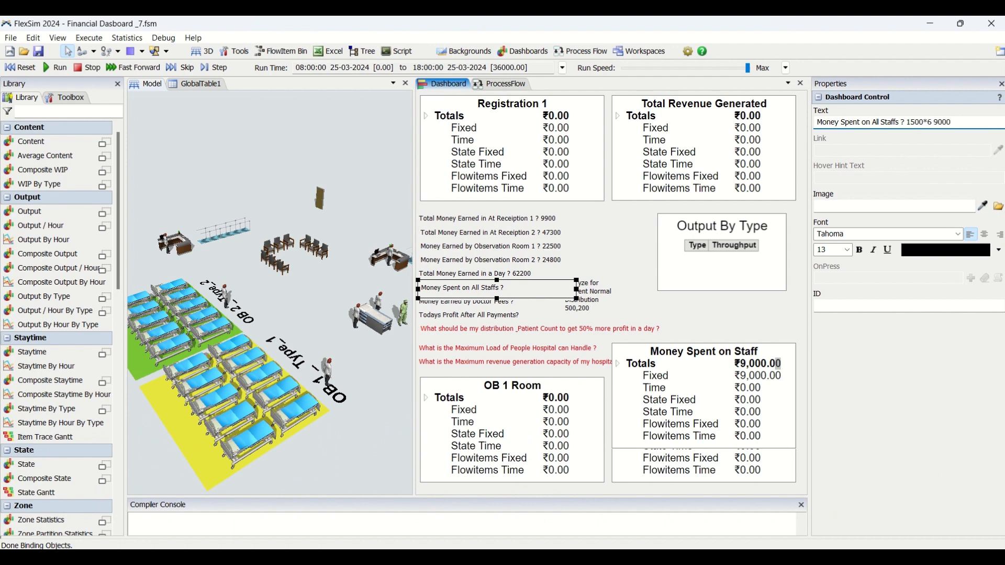
click(735, 334)
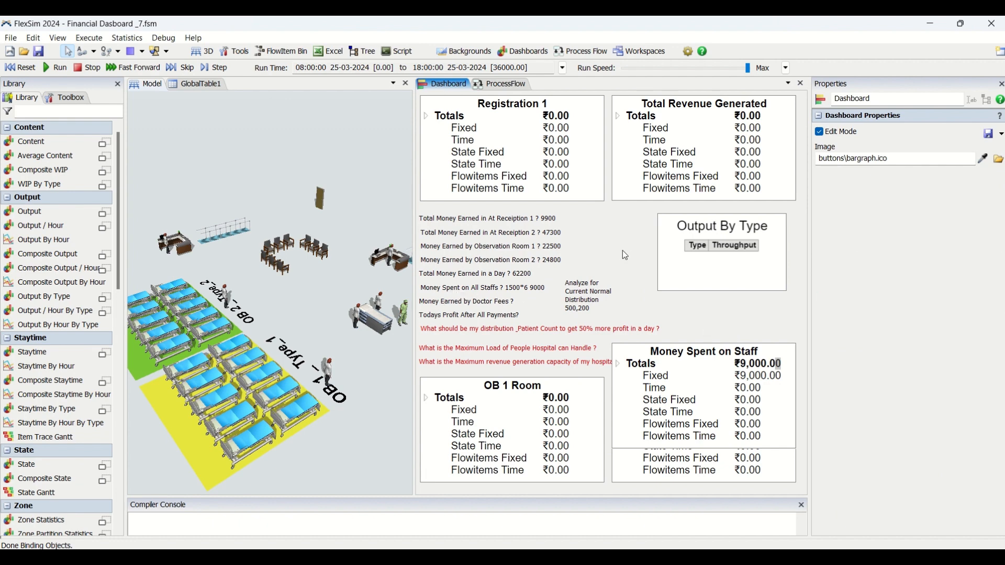
Review the Total Revenue Generated, Registration 1, OB 1 Room and Money Spent on Staff widgets
click(655, 149)
click(541, 160)
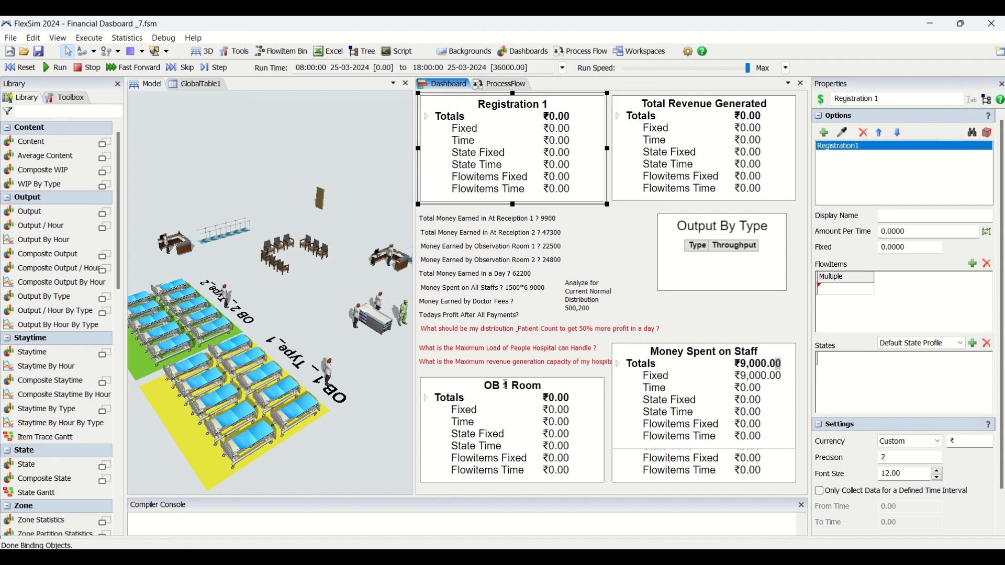
click(506, 422)
click(743, 390)
click(741, 313)
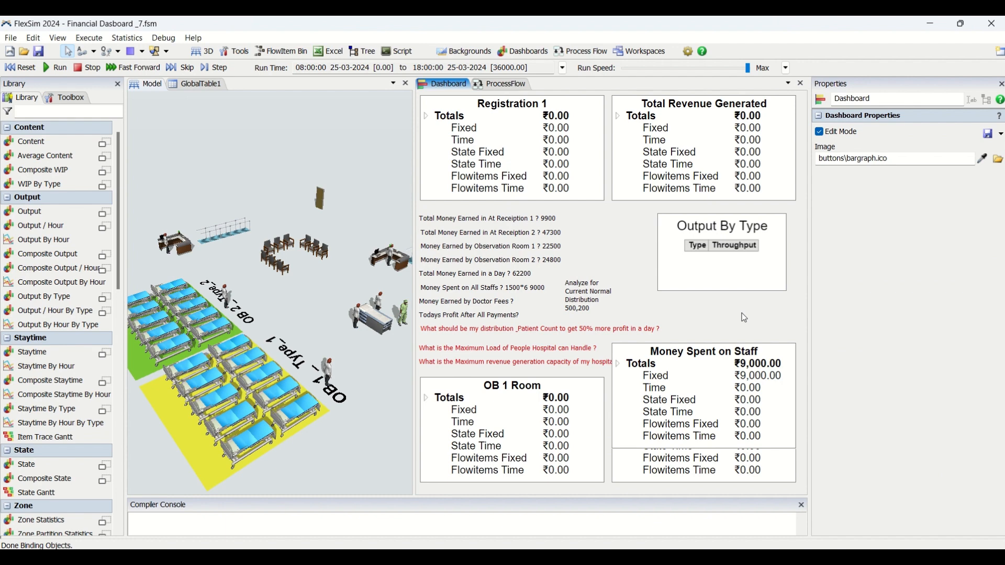
click(338, 182)
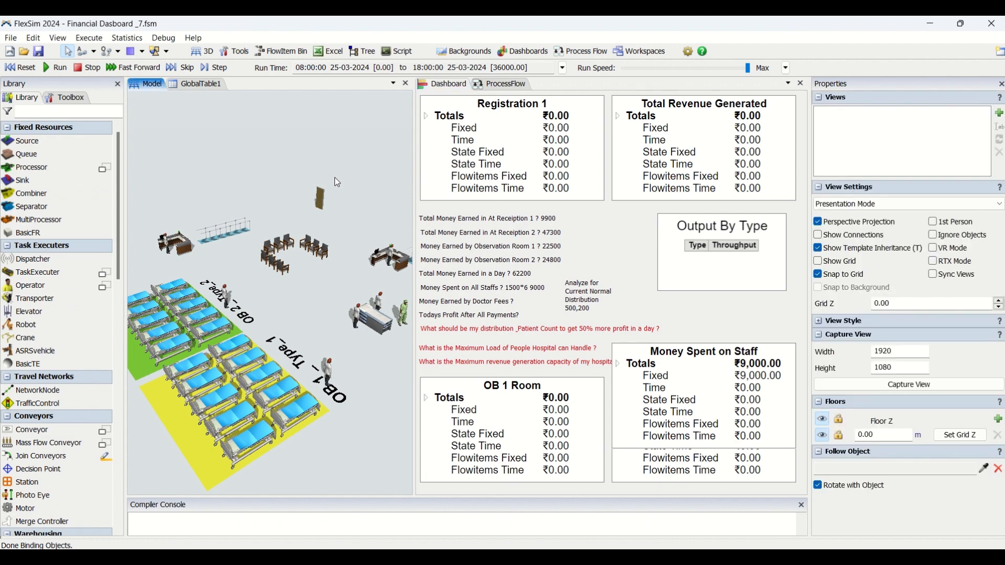